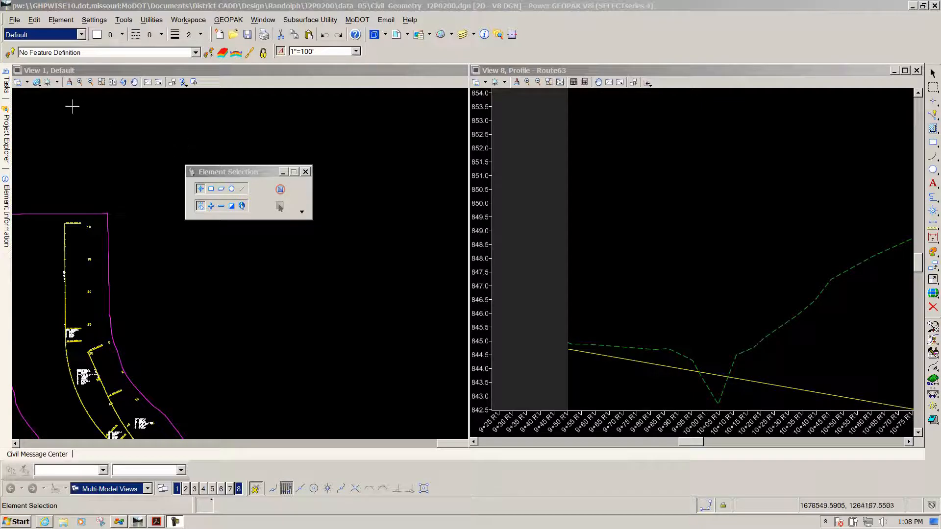
Step: Open the Create Template tool from the Corridor Modeling civil tools
click(6, 87)
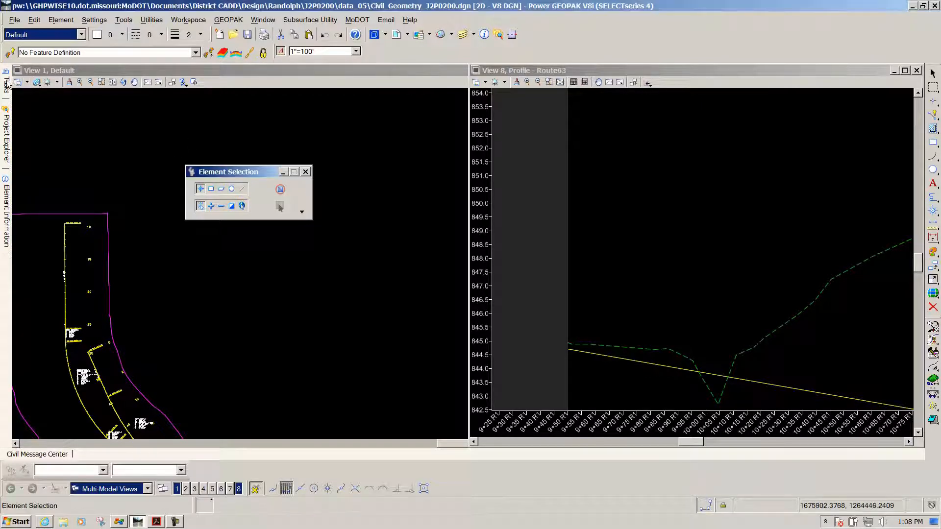
mouse_move(6, 88)
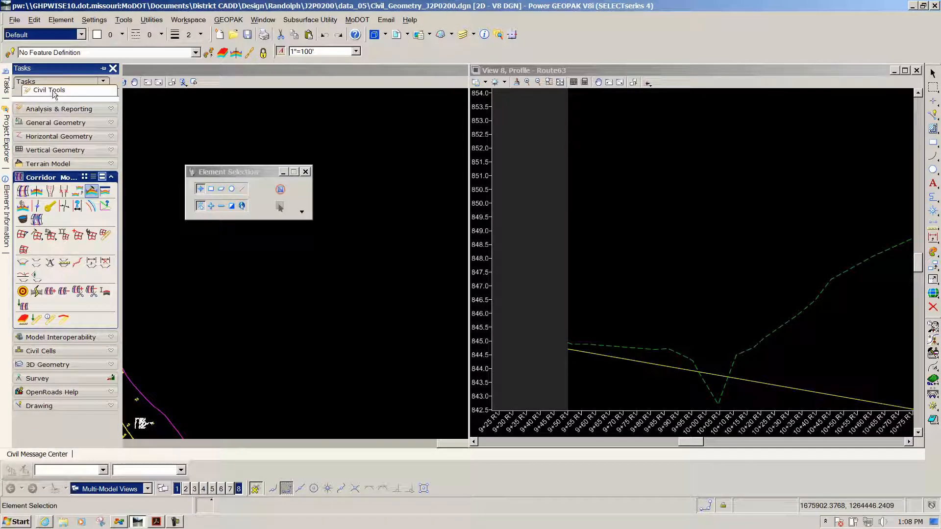
click(92, 192)
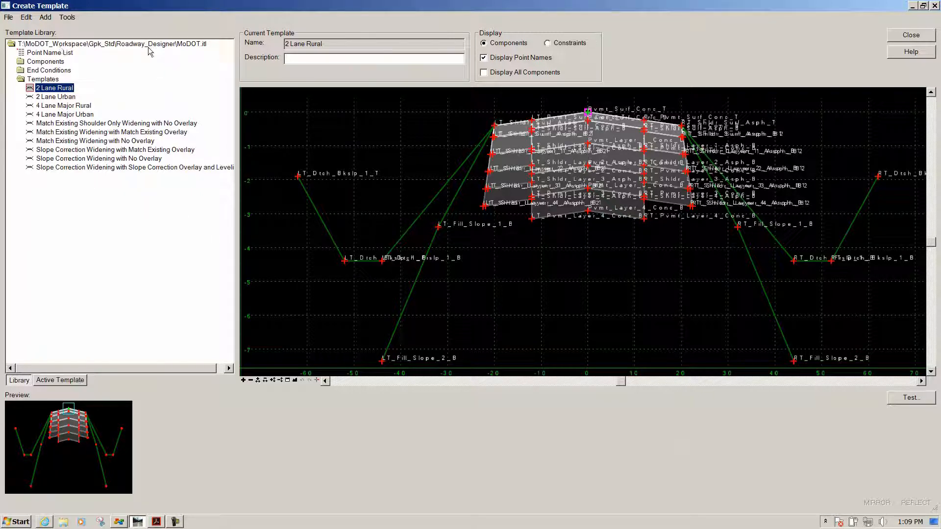
Step: Open the template library J2P0200.itl from District CADD, Design, Randolph, J2P0200, data_05
click(9, 17)
click(21, 37)
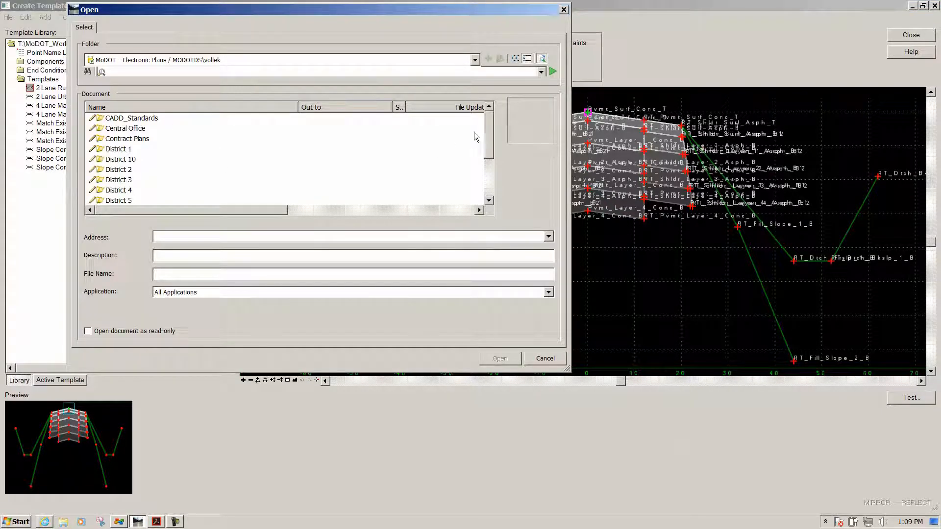
scroll(490, 136, down, 2)
scroll(490, 158, down, 1)
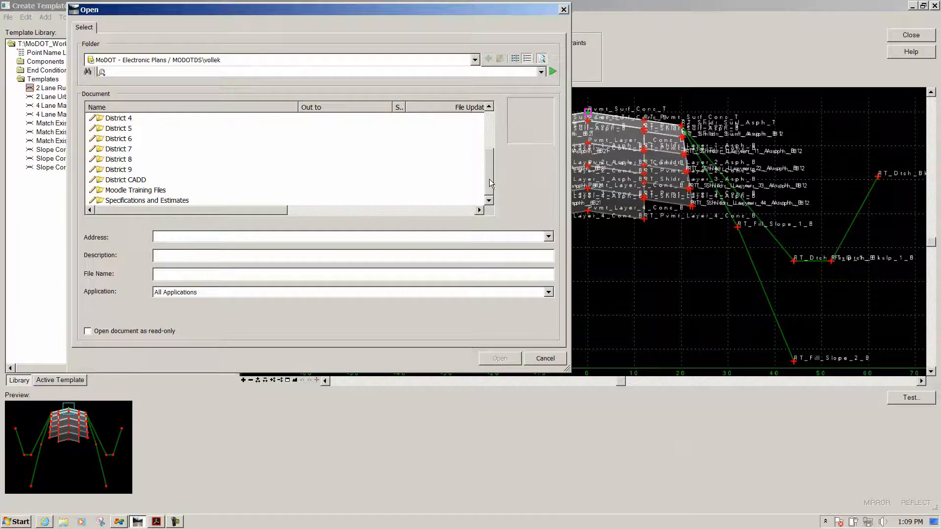
click(109, 181)
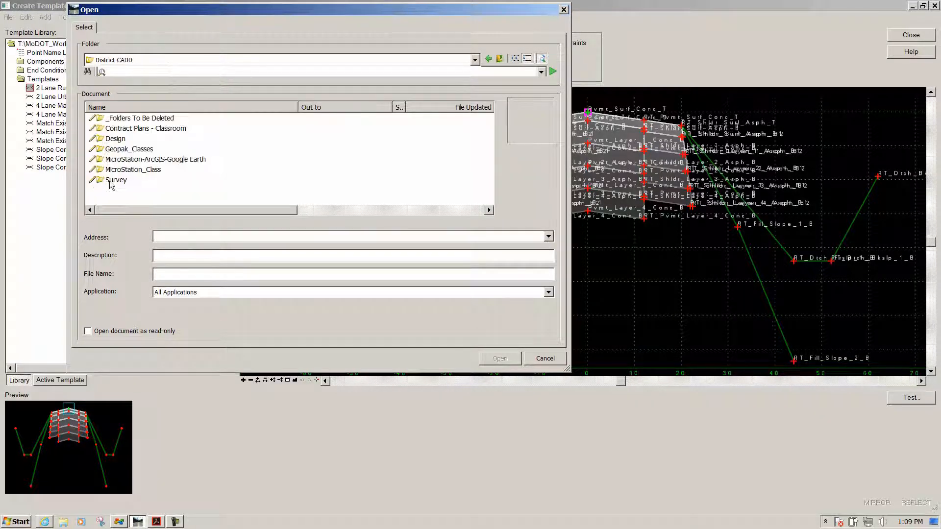
click(111, 141)
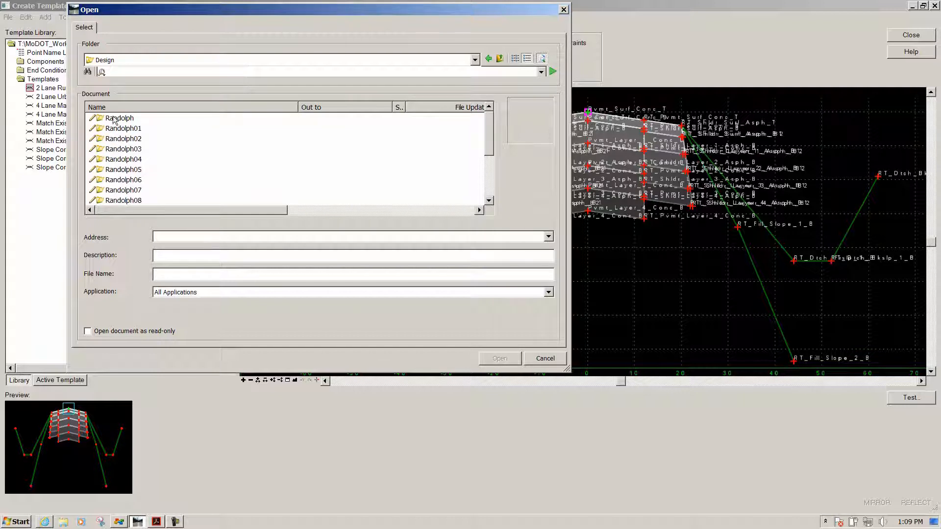
click(114, 118)
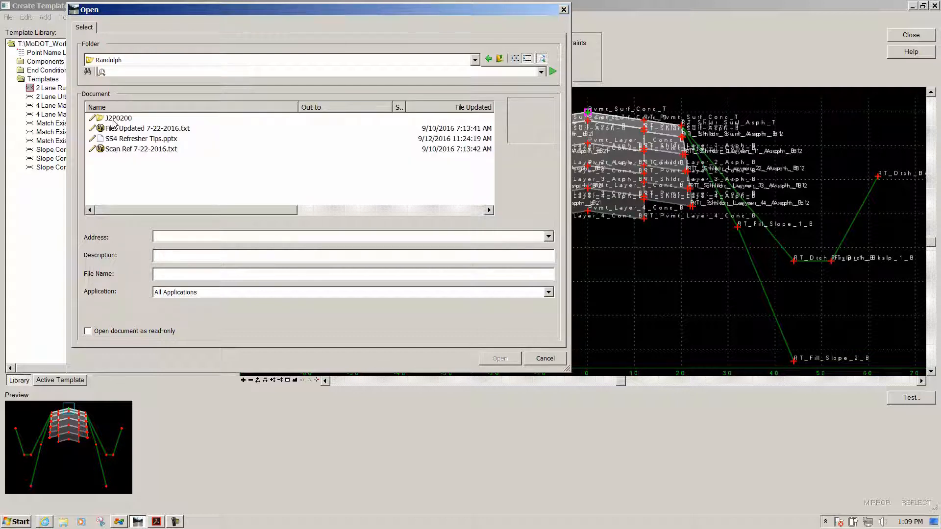
click(114, 118)
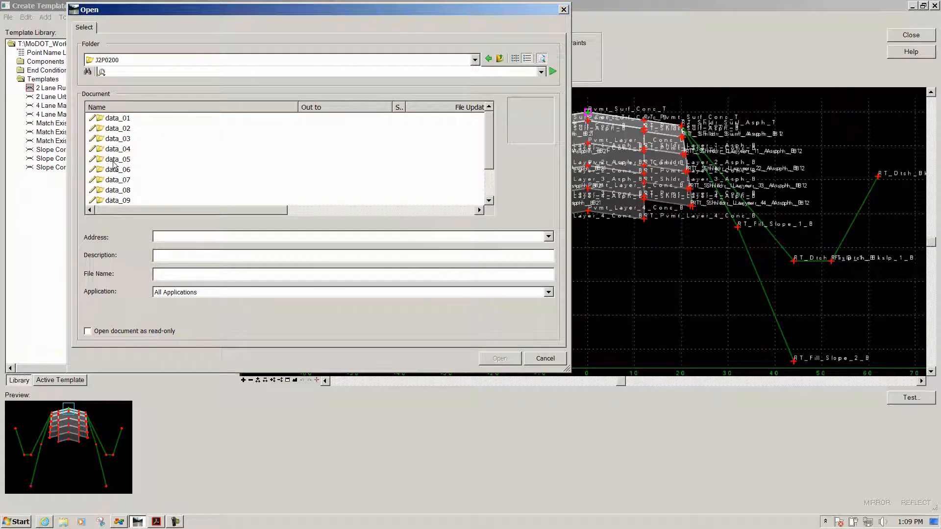
click(114, 163)
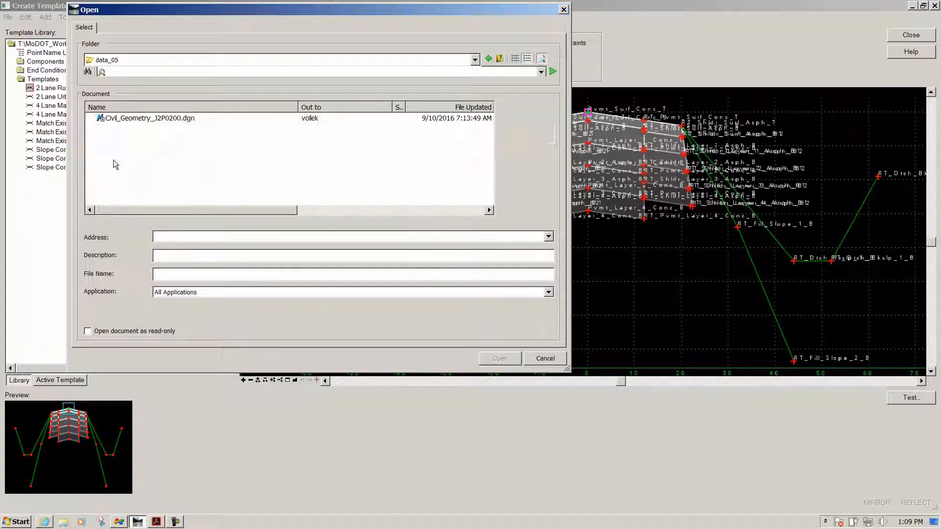
click(117, 129)
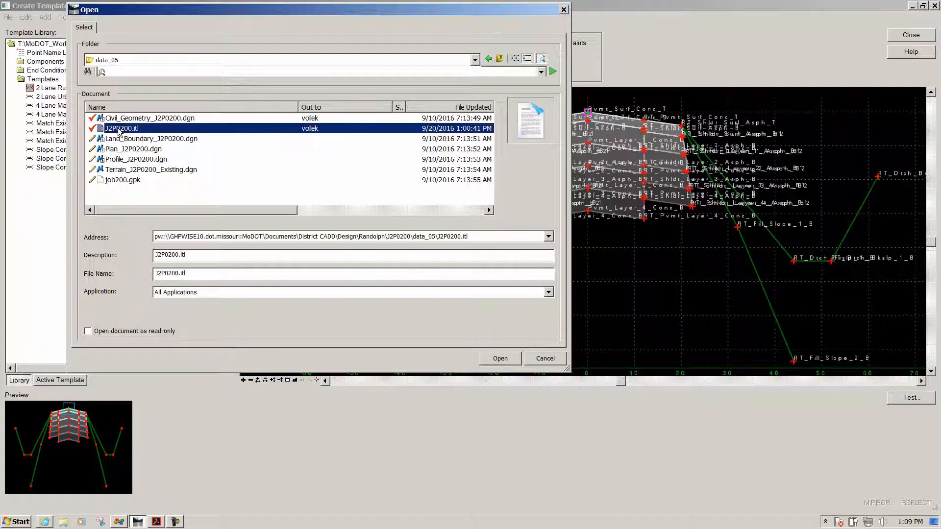
double_click(117, 130)
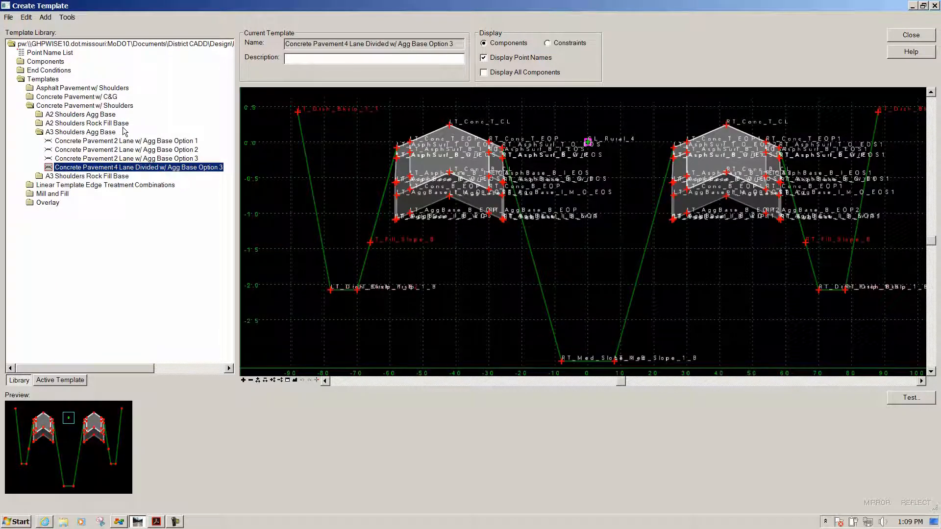
Step: Collapse the Templates folder and create a folder named J2P0200 at the root of the template library
double_click(39, 79)
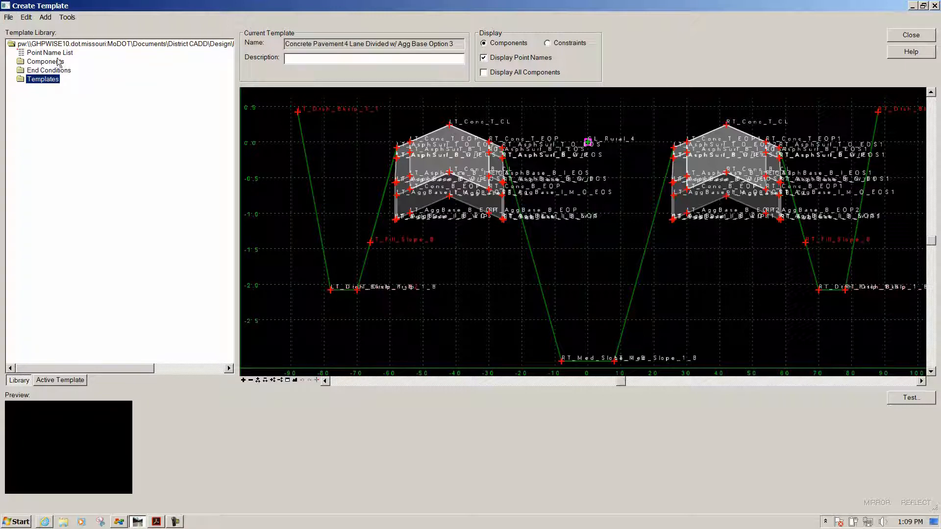
click(63, 45)
right_click(64, 47)
mouse_move(98, 50)
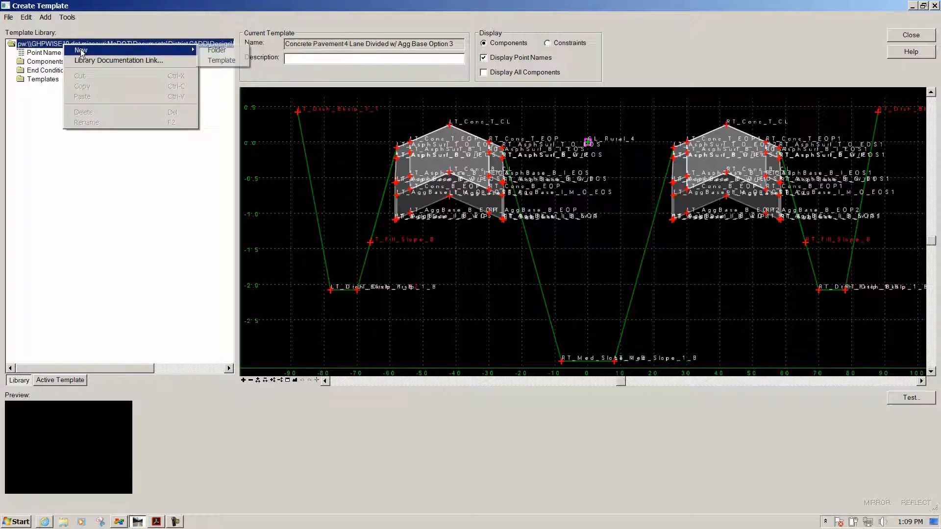
click(216, 51)
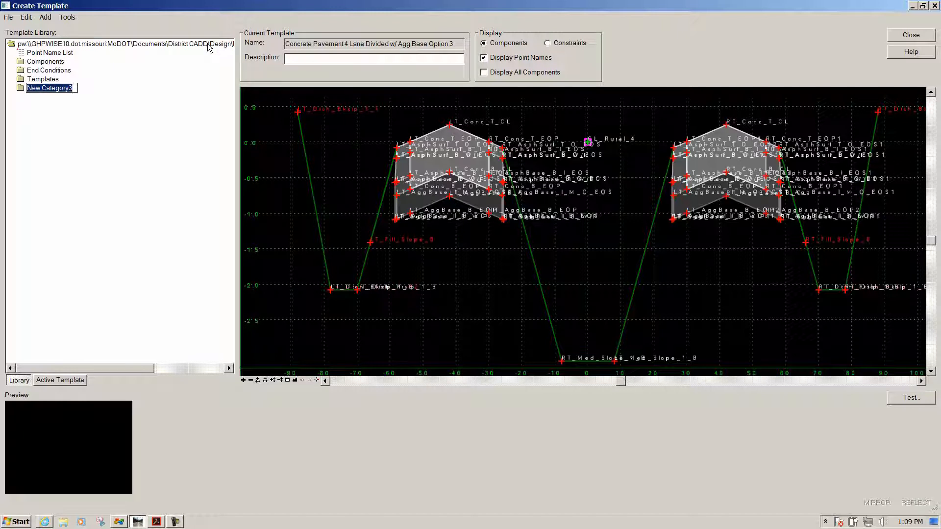
text(J2P0200)
key(Return)
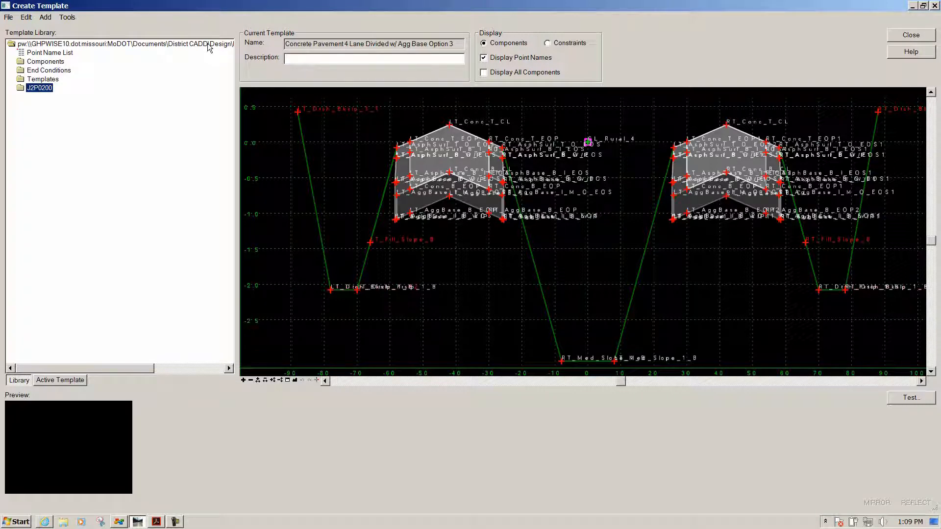
Step: Create a subfolder named Road1 inside the J2P0200 folder
right_click(37, 89)
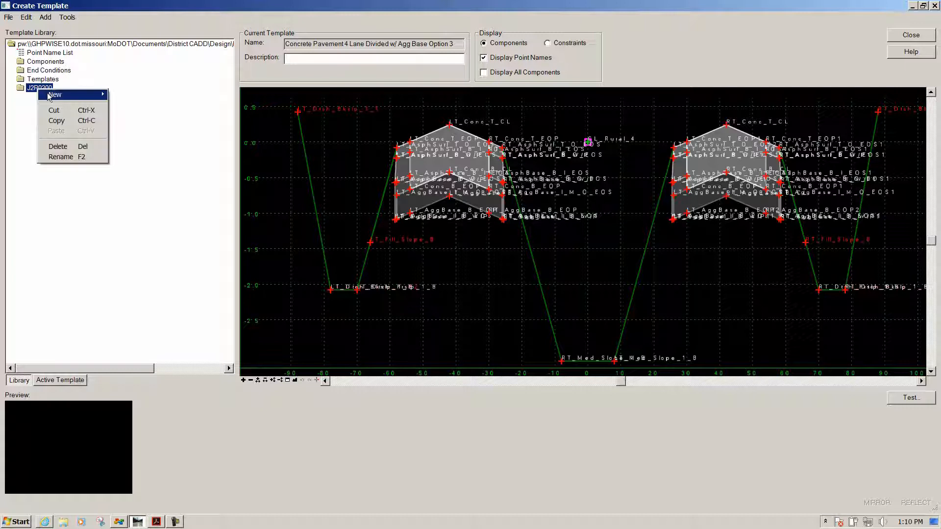
mouse_move(49, 95)
click(120, 93)
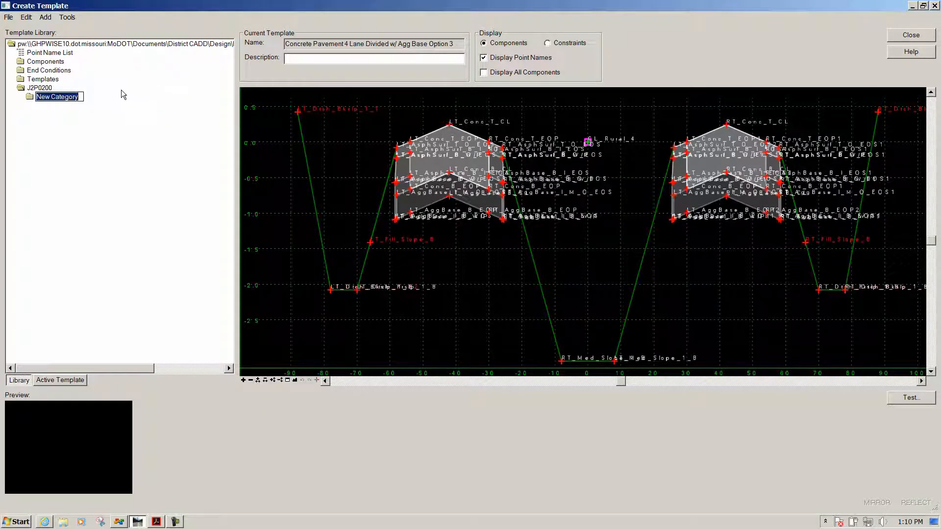
text(Road1)
key(Return)
Step: Create a new template inside the Road1 folder
right_click(45, 99)
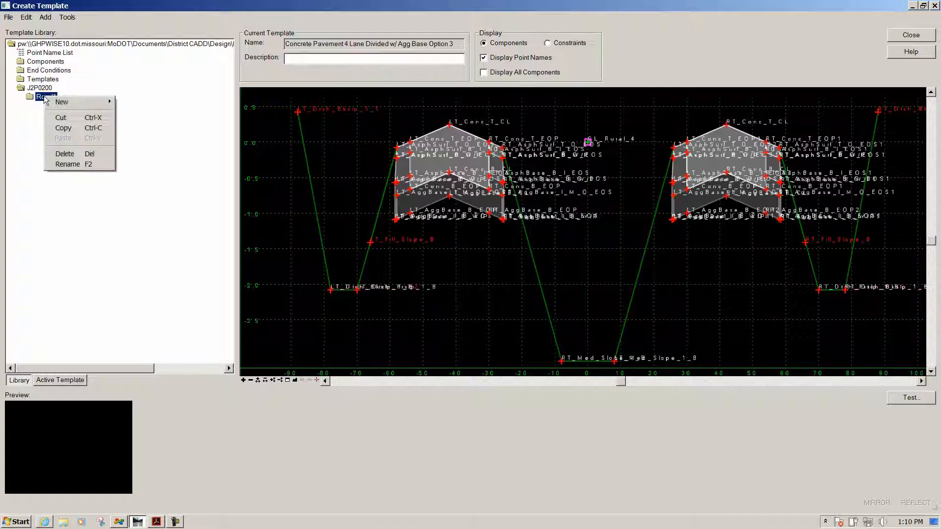
mouse_move(112, 103)
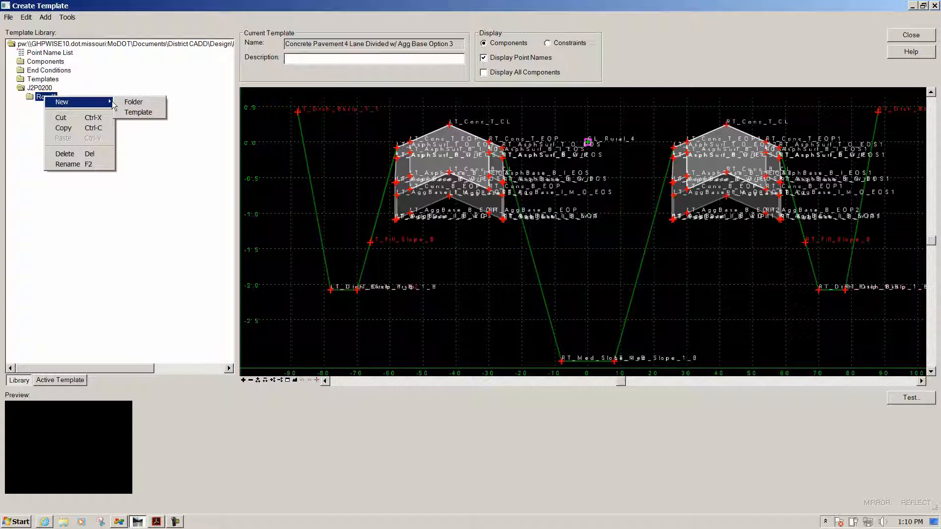
click(149, 113)
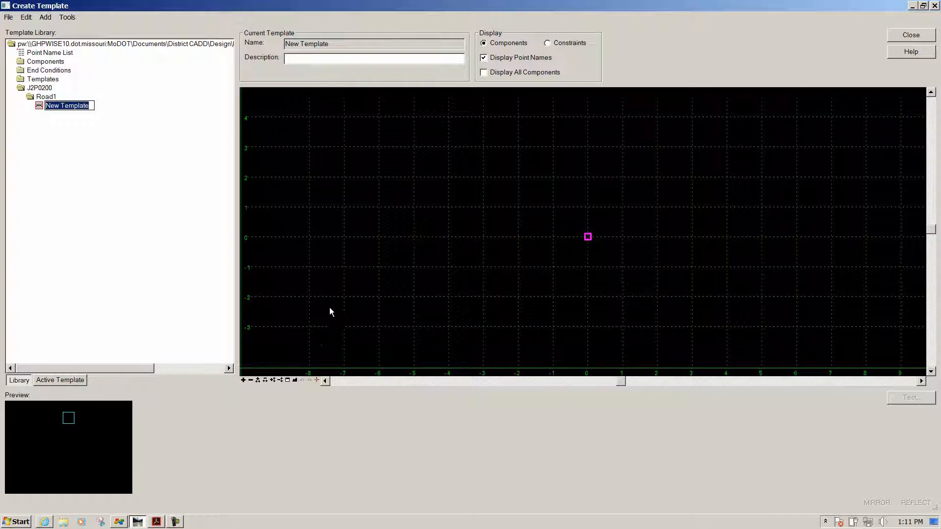
Step: Set the X and Y steps to 0.1 in the Dynamic Settings and turn on Apply Affixes
click(317, 380)
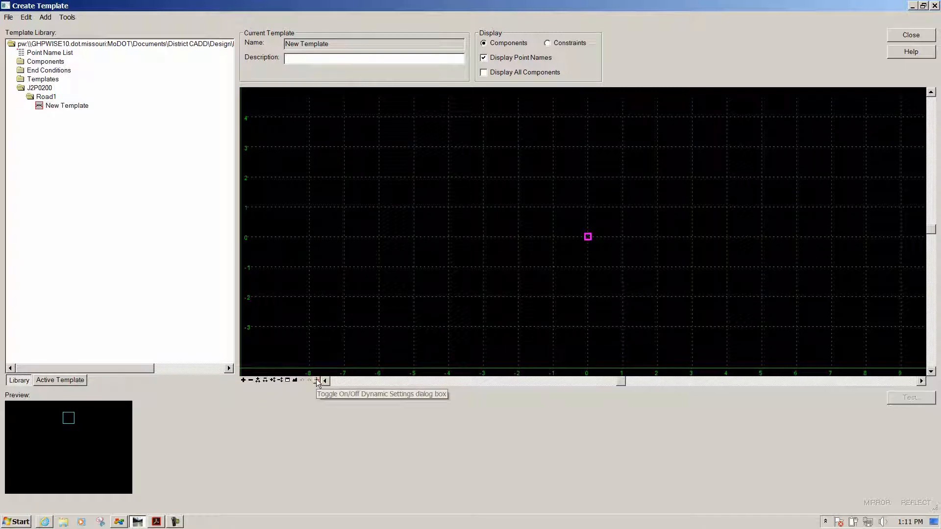
click(317, 381)
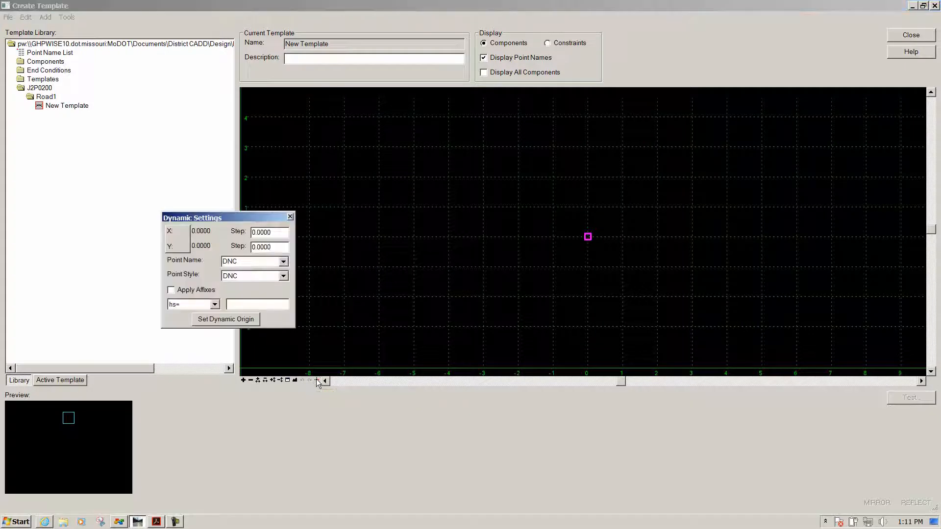
drag(243, 216, 405, 137)
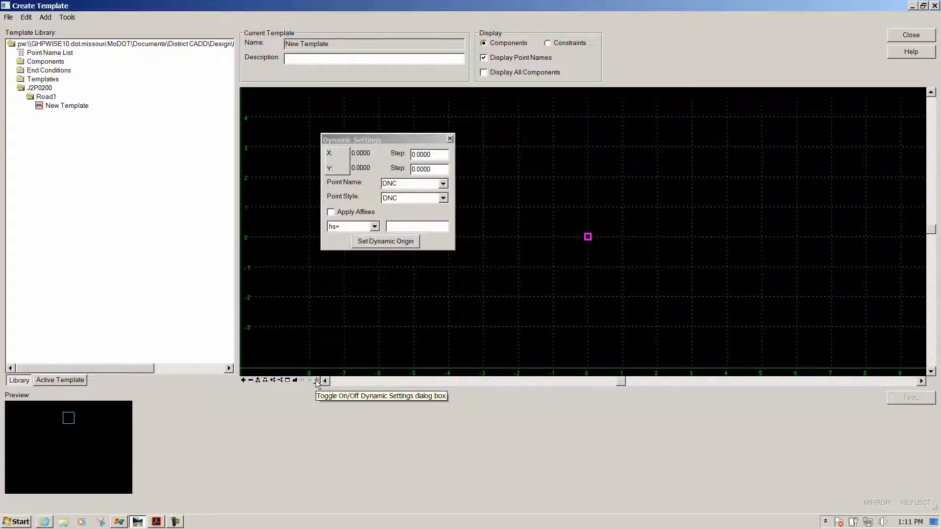
click(410, 155)
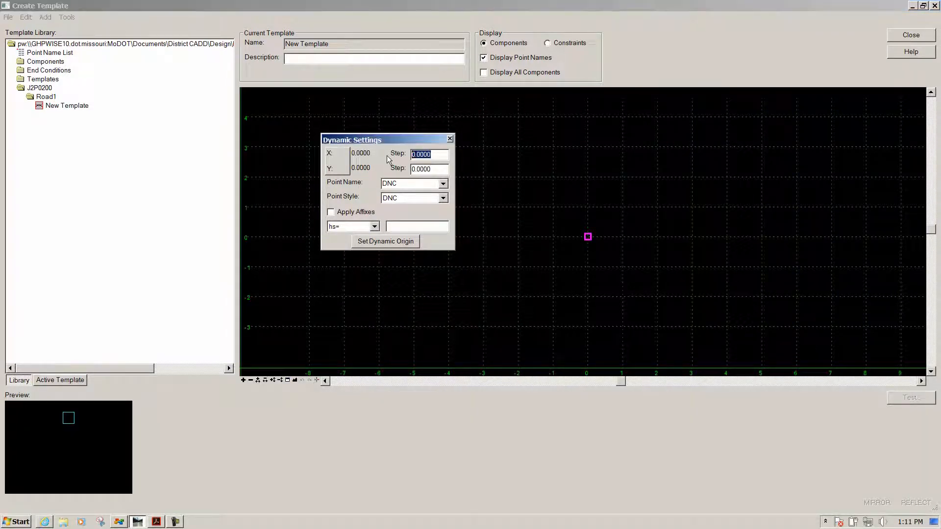
text(.1)
key(Tab)
key(BackSpace)
text(.1)
key(Tab)
click(342, 215)
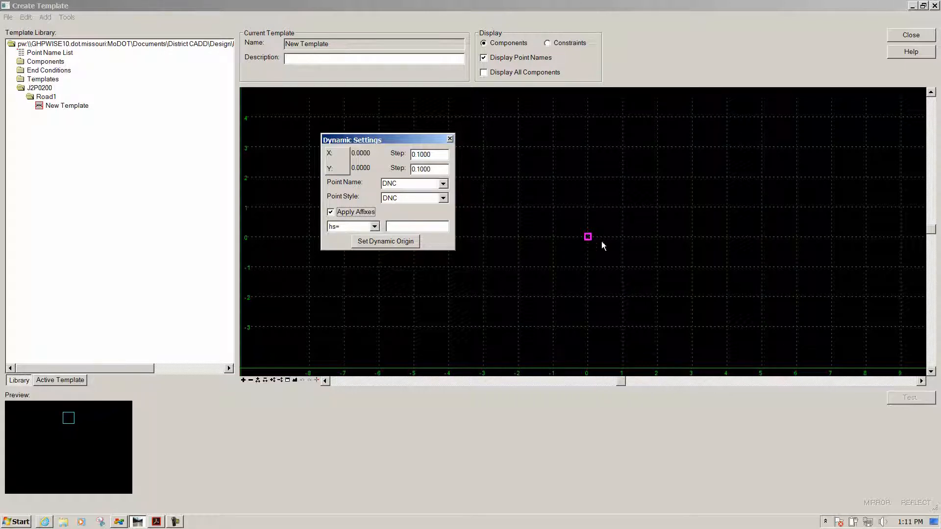
click(450, 139)
Step: Check the Dynamic Settings again and review the naming affixes and step values in the Template Options
click(67, 18)
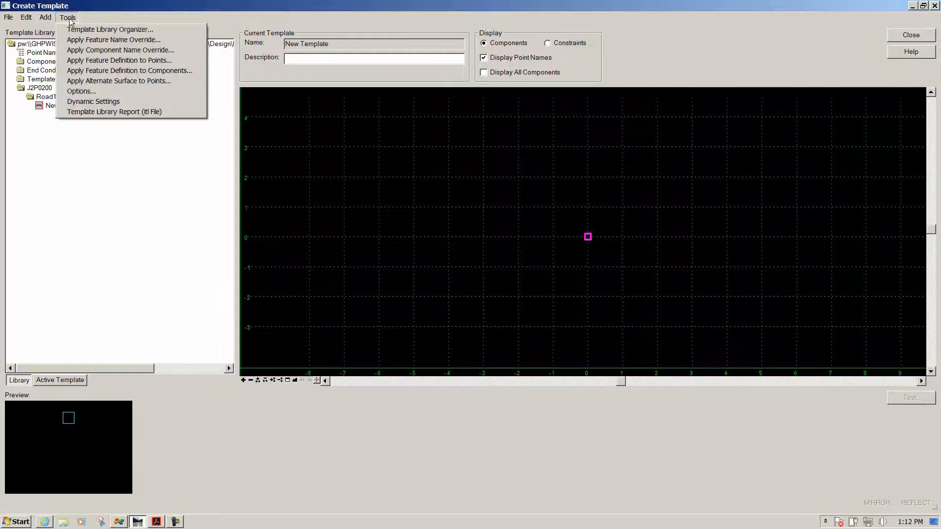
click(94, 102)
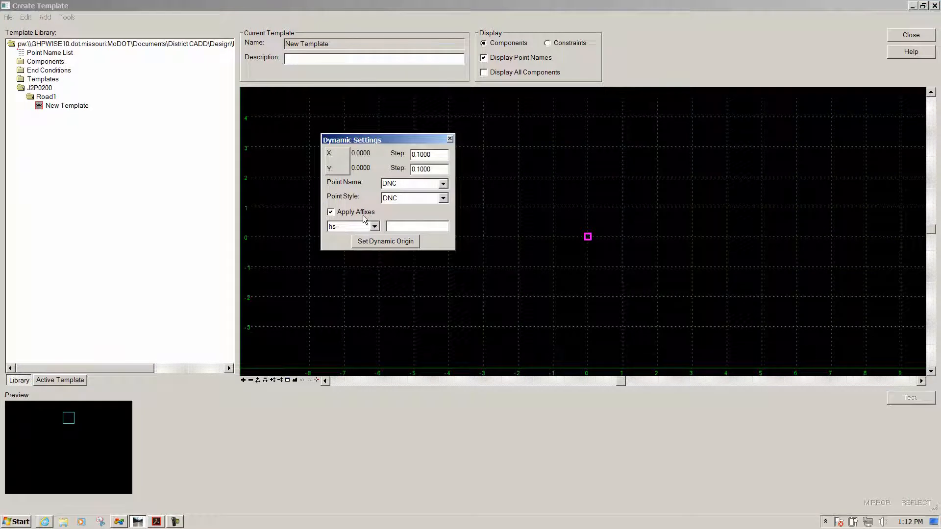
click(450, 139)
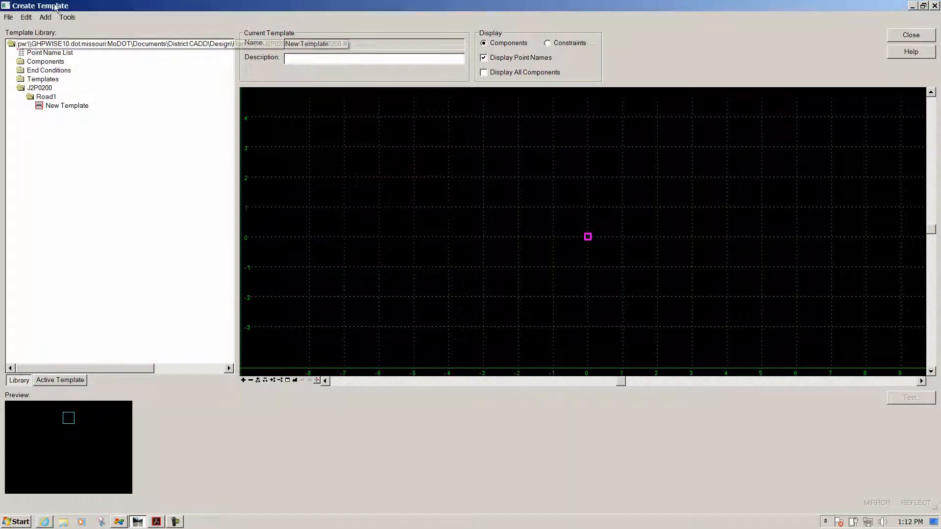
click(68, 17)
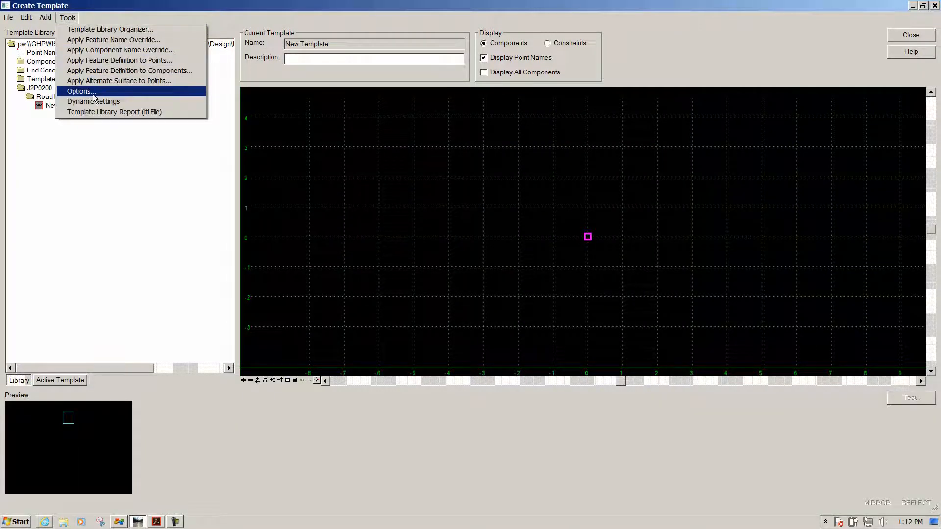
click(94, 95)
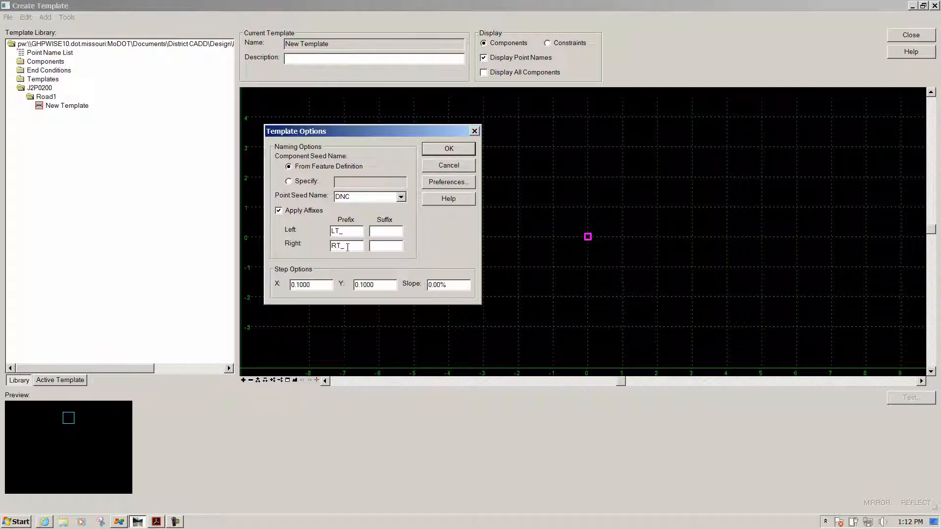
click(453, 152)
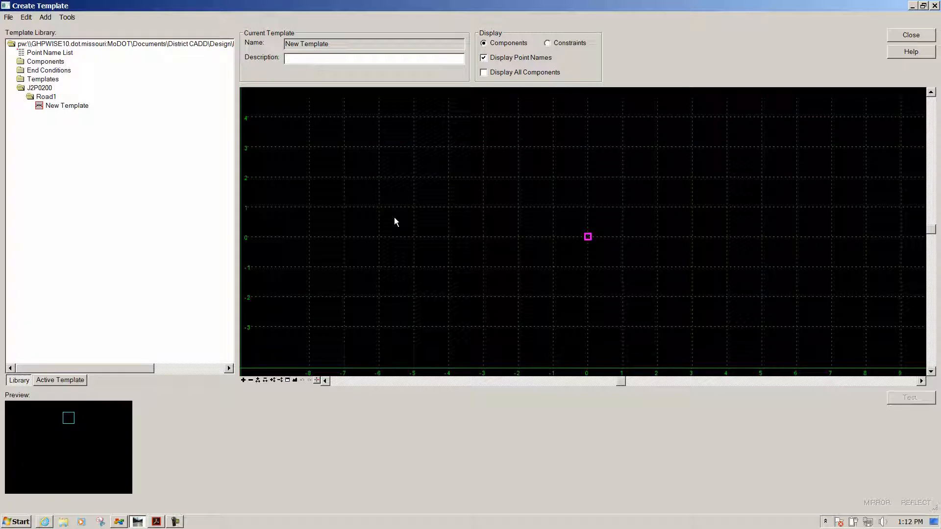
Step: Open the Asphalt folder under Components > Pavement - New > Pavement Only in the template library
click(21, 64)
click(21, 64)
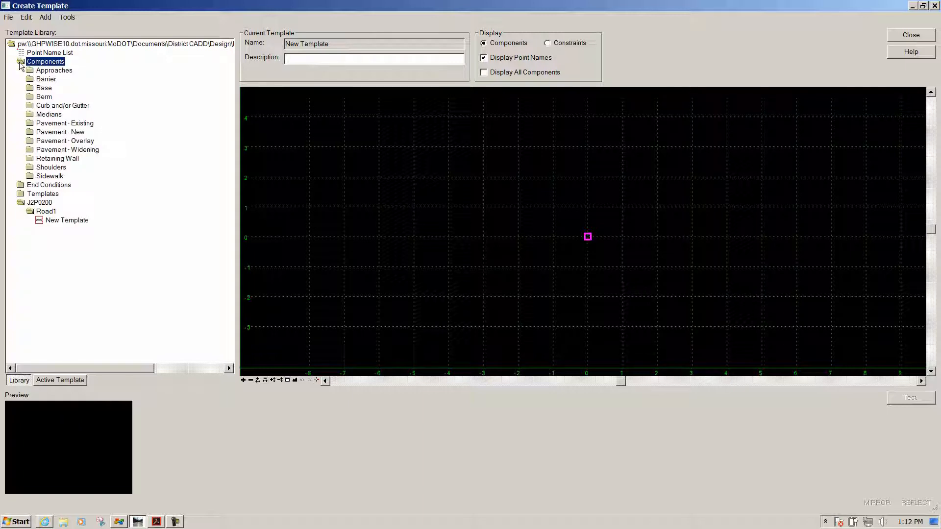
double_click(48, 133)
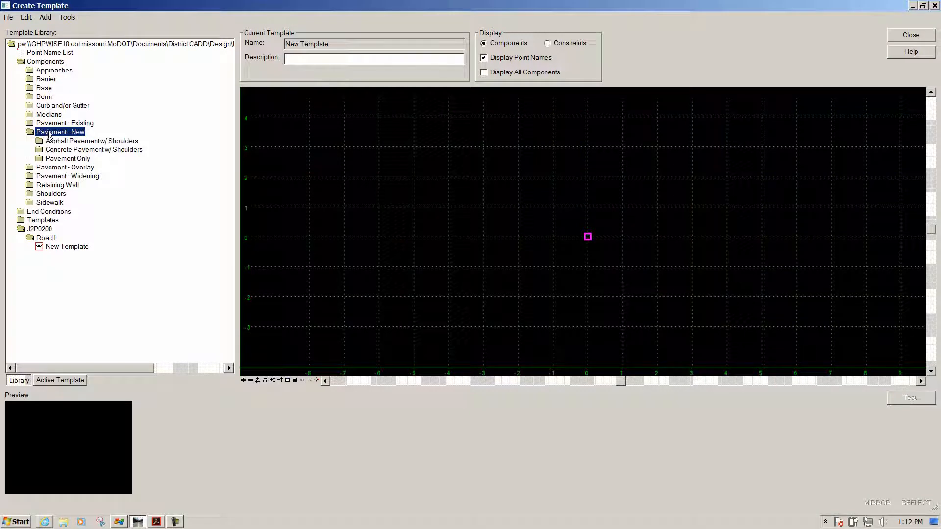
click(72, 159)
double_click(72, 160)
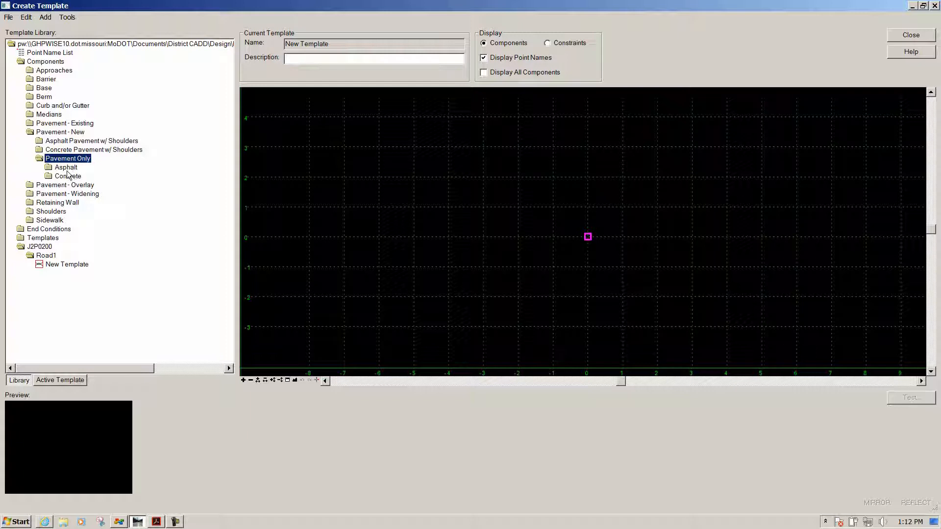
double_click(67, 169)
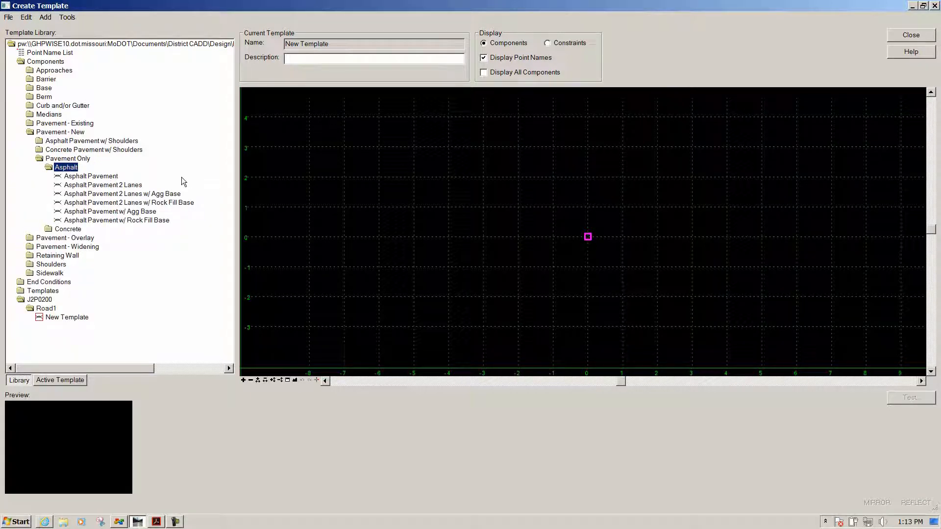
Step: Preview the two-lane, aggregate-base and plain Asphalt Pavement components in the Asphalt folder
click(81, 185)
click(82, 194)
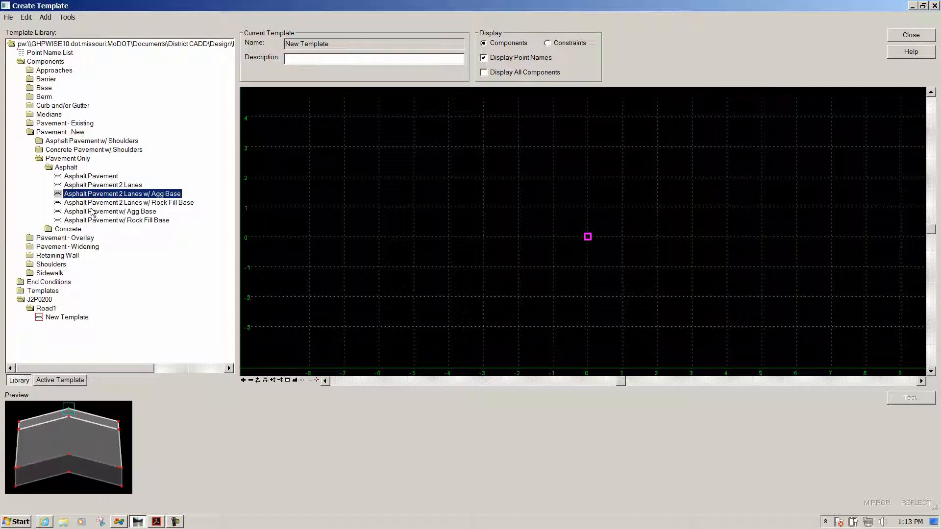
click(91, 212)
click(82, 177)
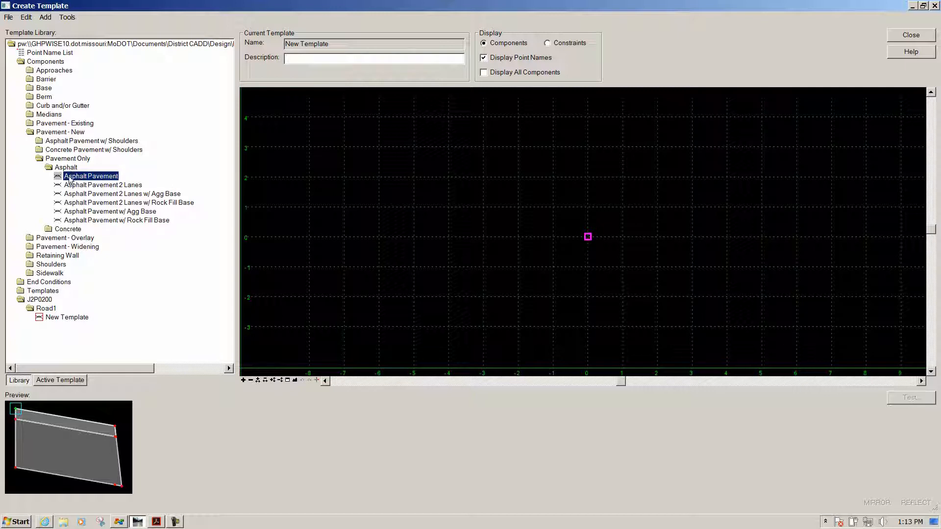
Step: Start placing the plain Asphalt Pavement component in the template and turn on Mirror during placement
drag(76, 177, 454, 156)
right_click(454, 156)
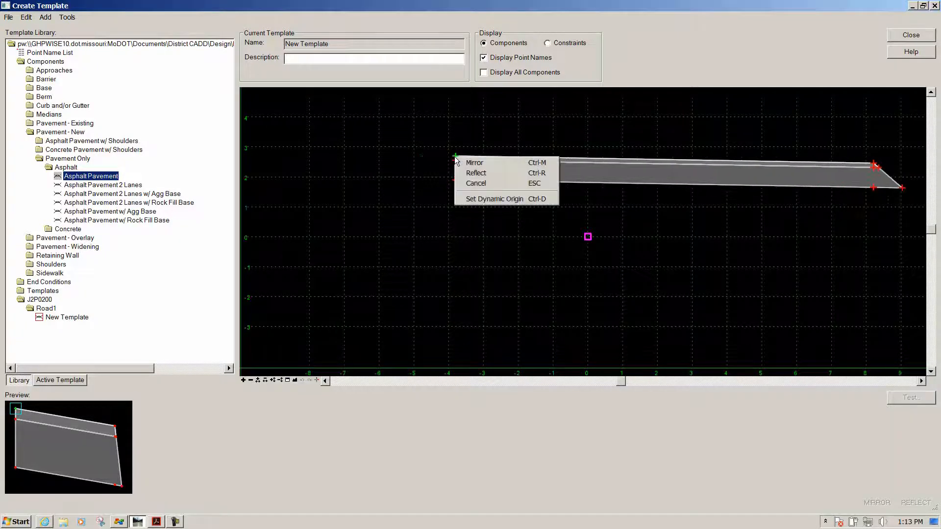
click(473, 163)
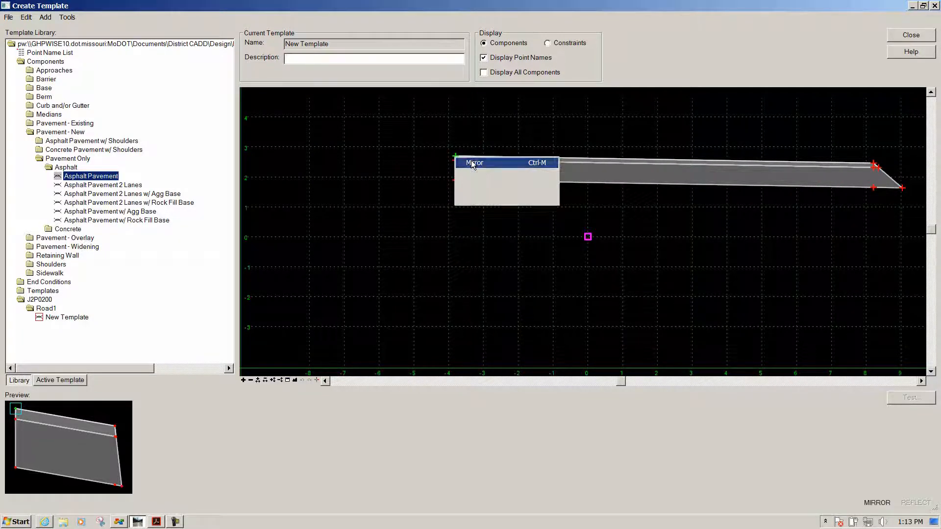
Step: Try placing the mirrored Asphalt Pavement component slightly below the template origin, and undo that placement
drag(562, 167, 614, 252)
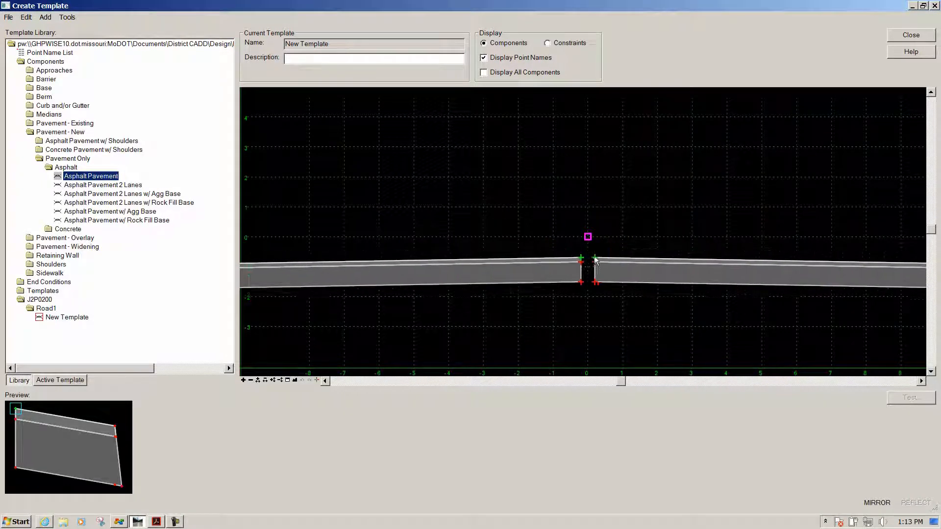
click(588, 248)
scroll(589, 248, up, 2)
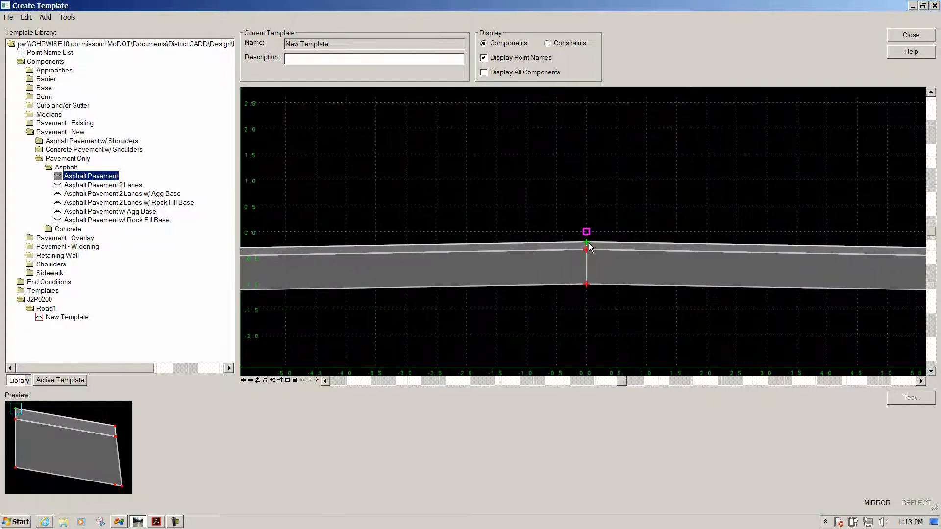
scroll(592, 246, up, 1)
mouse_move(598, 241)
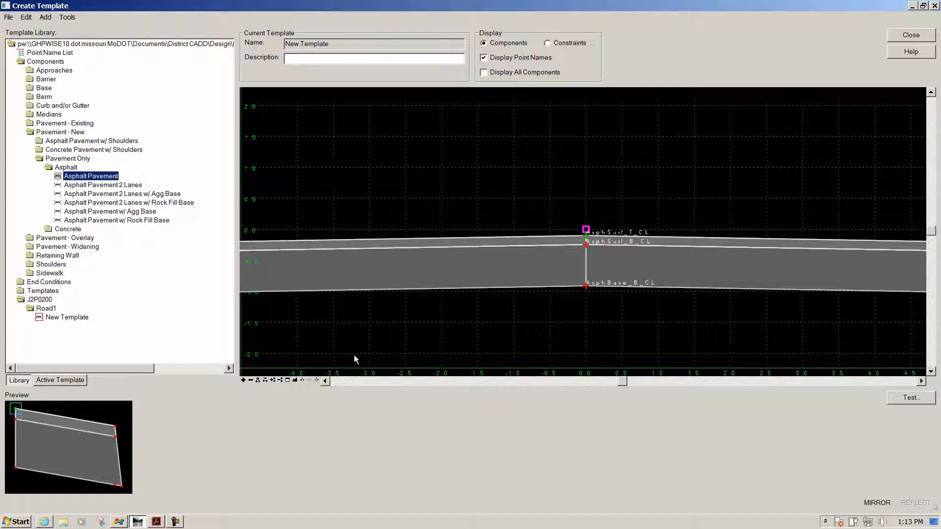
click(303, 380)
Step: Place the mirrored Asphalt Pavement component with its top centerline point exactly on the template origin
drag(61, 189, 588, 235)
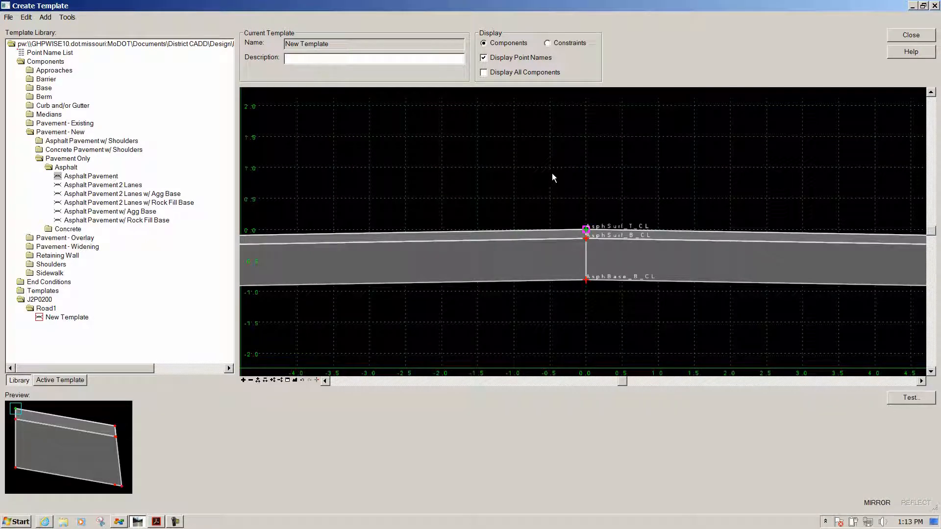
click(251, 380)
click(251, 381)
click(251, 381)
click(251, 381)
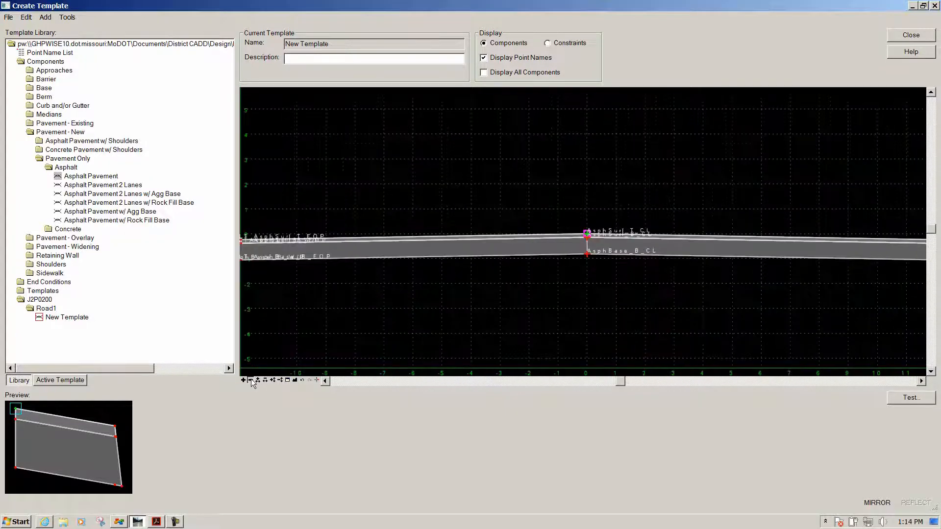
click(252, 381)
click(251, 382)
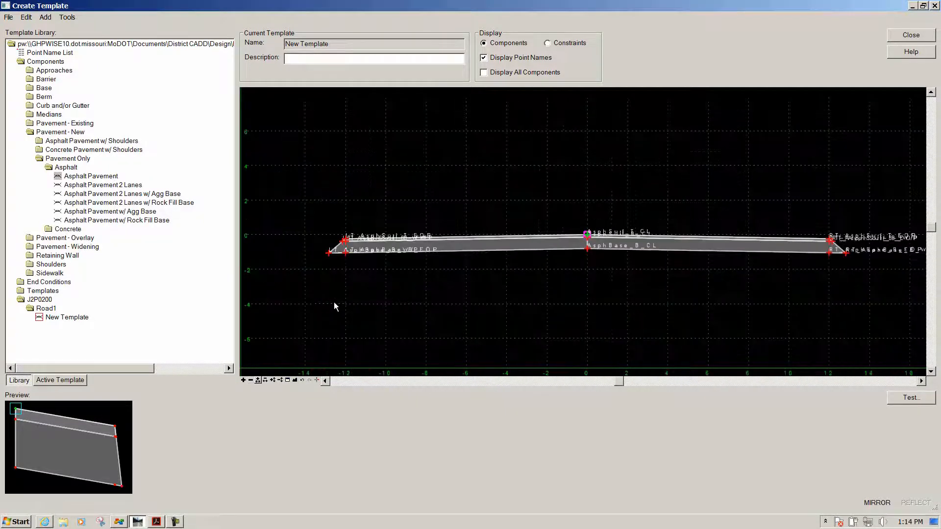
click(294, 380)
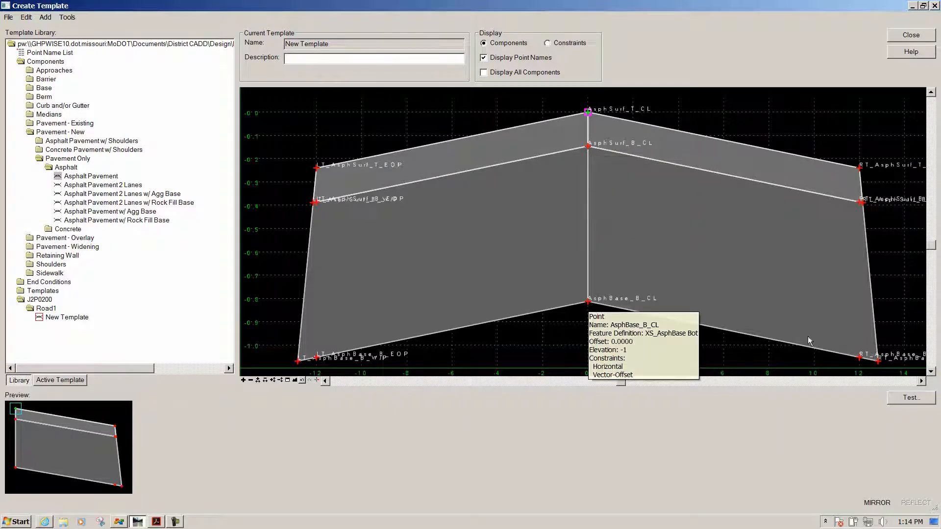
mouse_move(436, 146)
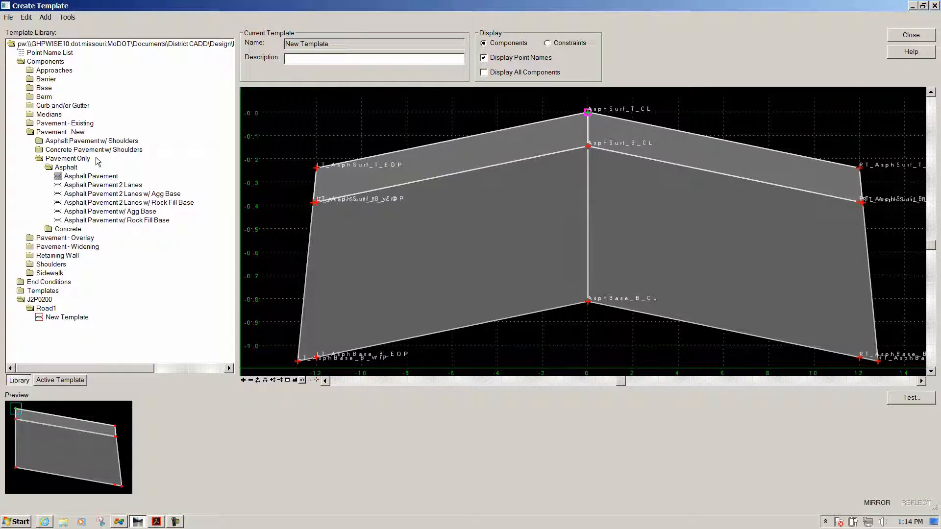
Step: Collapse Pavement - New and open the Aggregate and Rock Fill Bases folder under Components > Shoulders
click(25, 130)
double_click(29, 134)
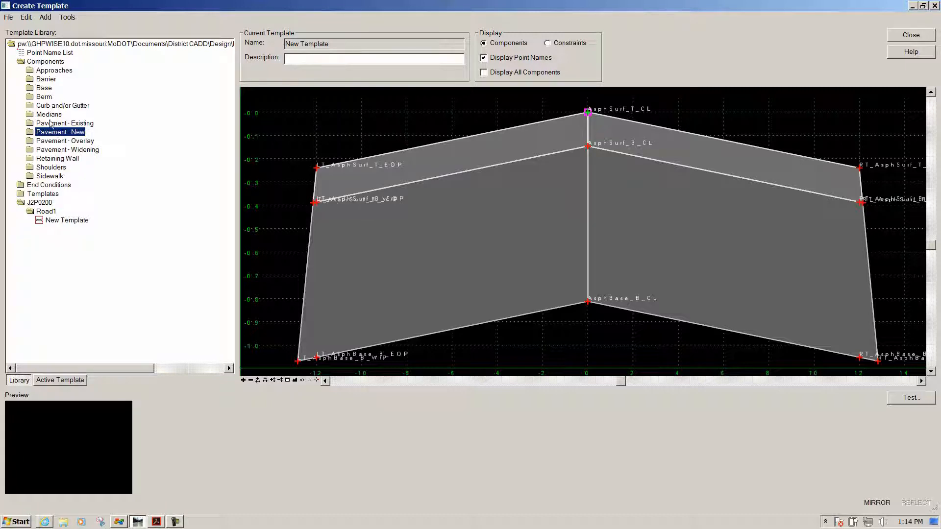
double_click(49, 168)
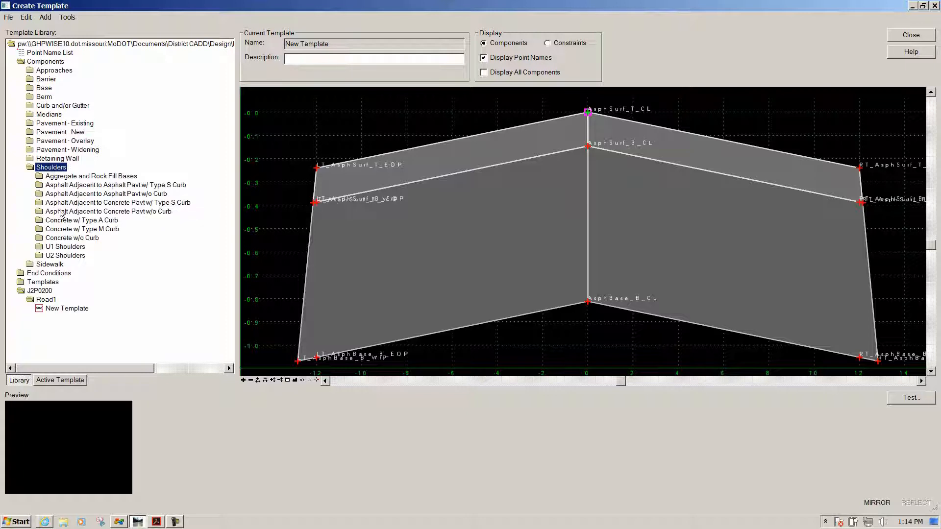
double_click(62, 177)
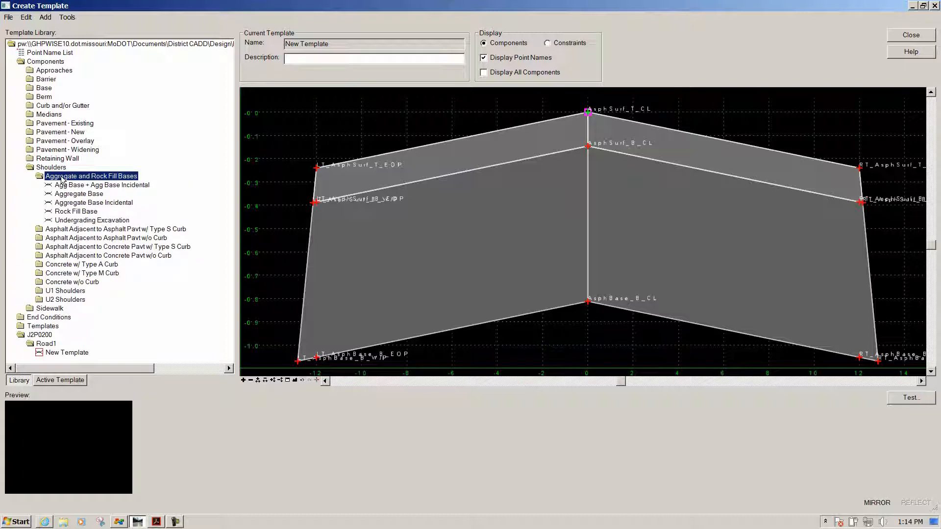
Step: Attach the Aggregate Base shoulder component to the pavement's RT_AsphSurf_T_EOP point, mirrored to both sides
click(77, 194)
scroll(404, 204, down, 2)
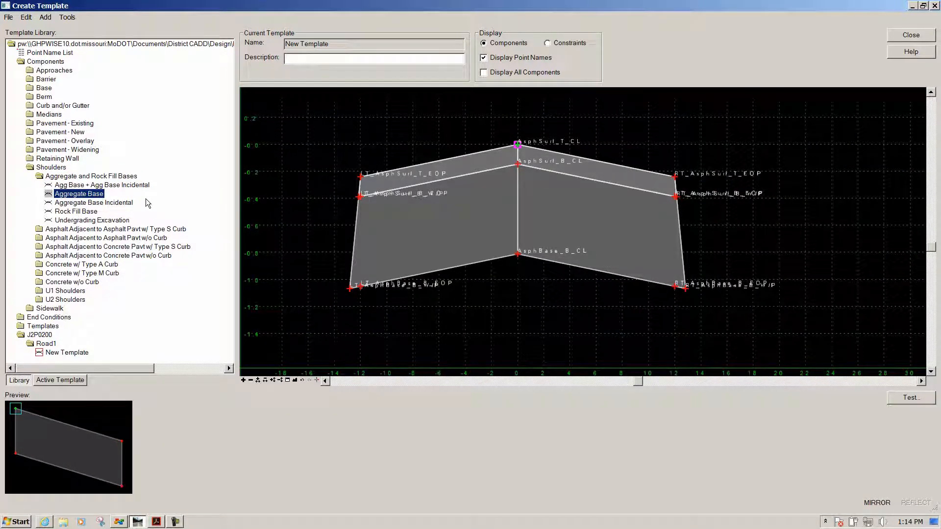
drag(52, 194, 674, 185)
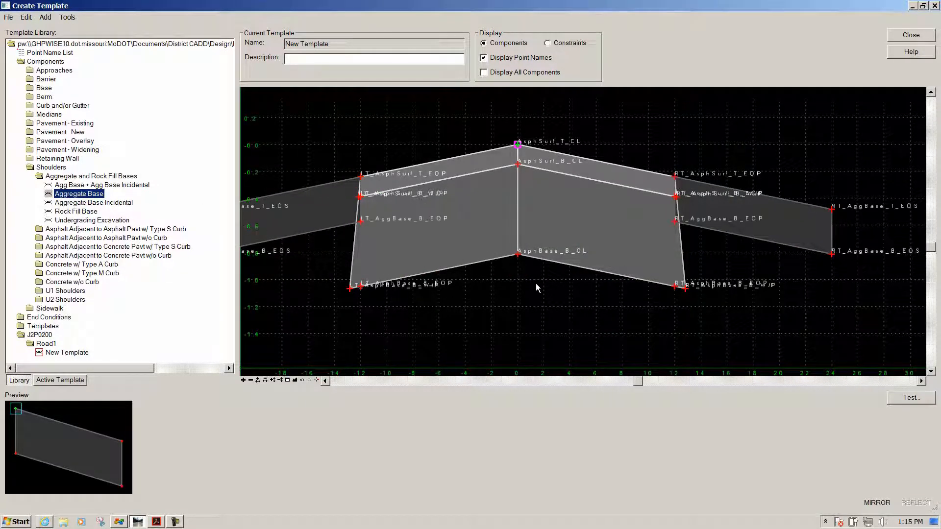
scroll(675, 196, up, 3)
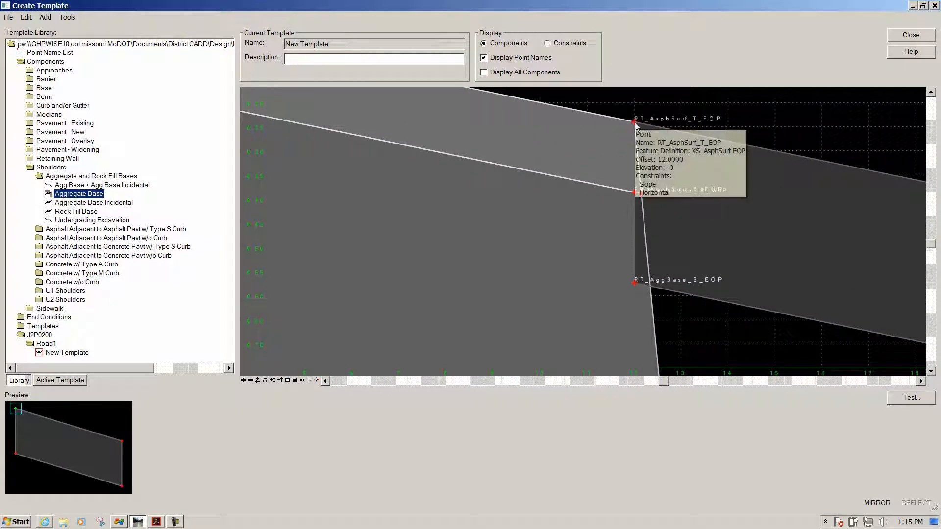
scroll(677, 194, down, 1)
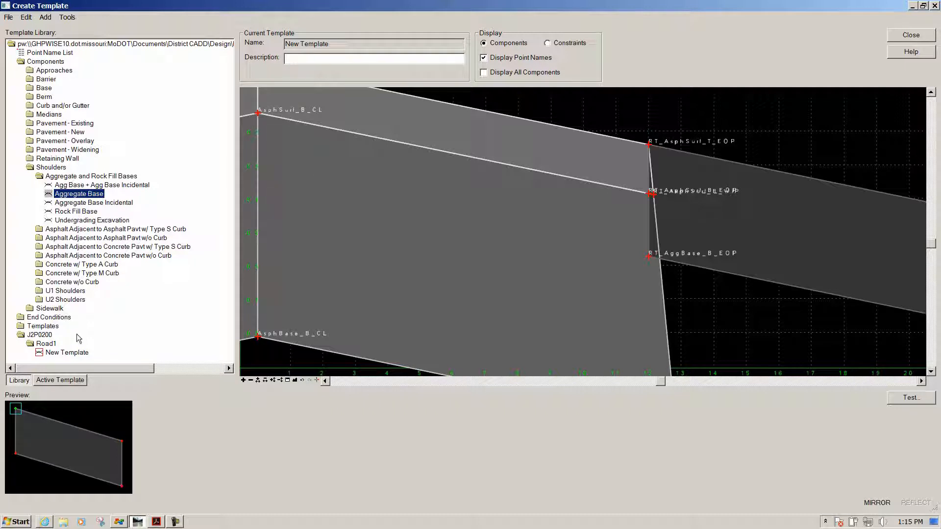
Step: Rename the new template in the Road1 folder as Road1 Two Lane Rural
click(65, 353)
right_click(64, 354)
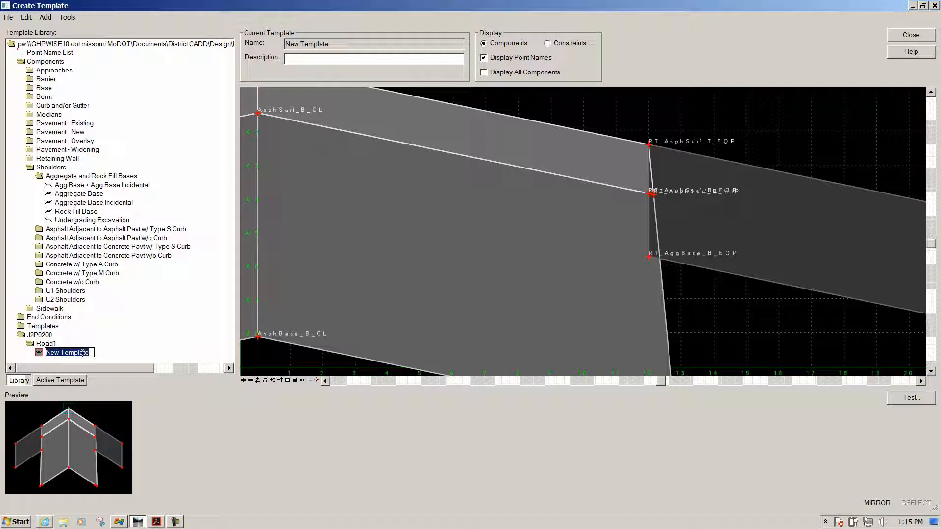
text(Road1 Two Lane)
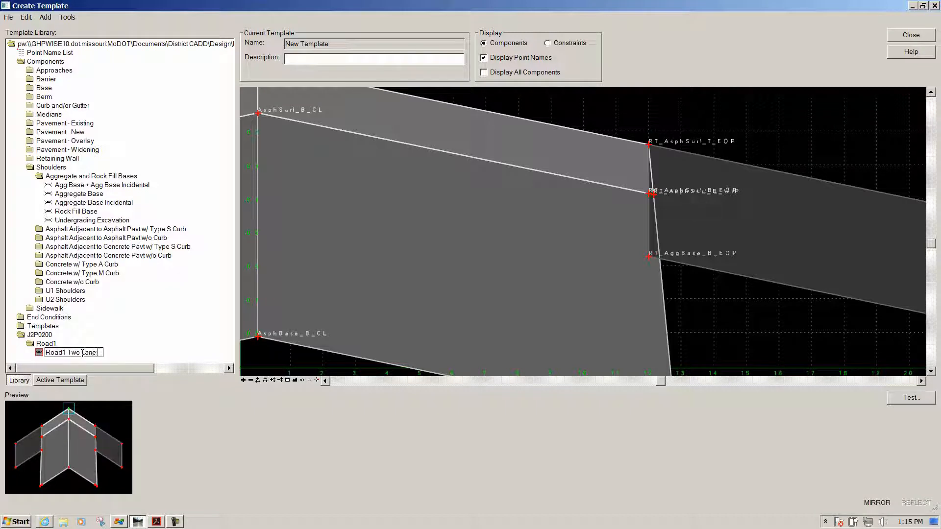
text( Rural)
key(Return)
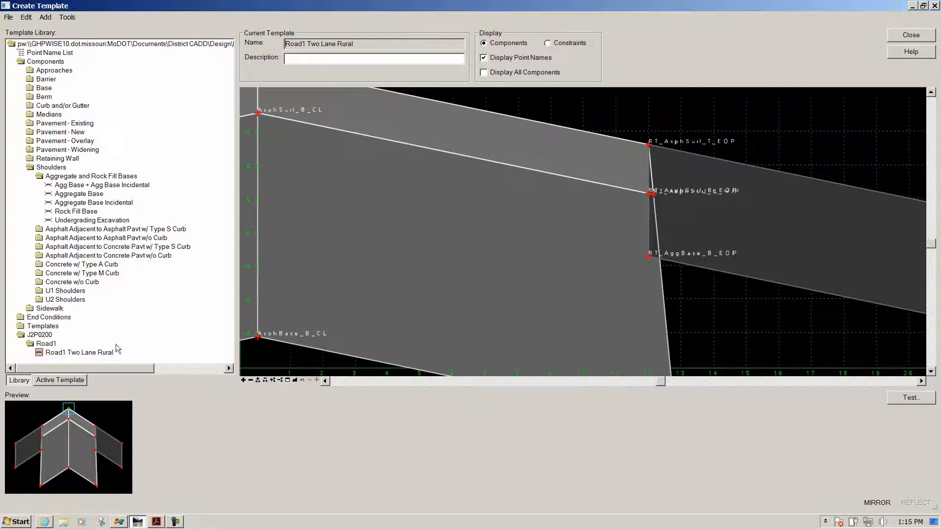
Step: Open the properties of point RT_AggBase_B_EOP and change its Constraint 1 type to Vector-Offset
scroll(499, 237, down, 2)
scroll(498, 237, down, 2)
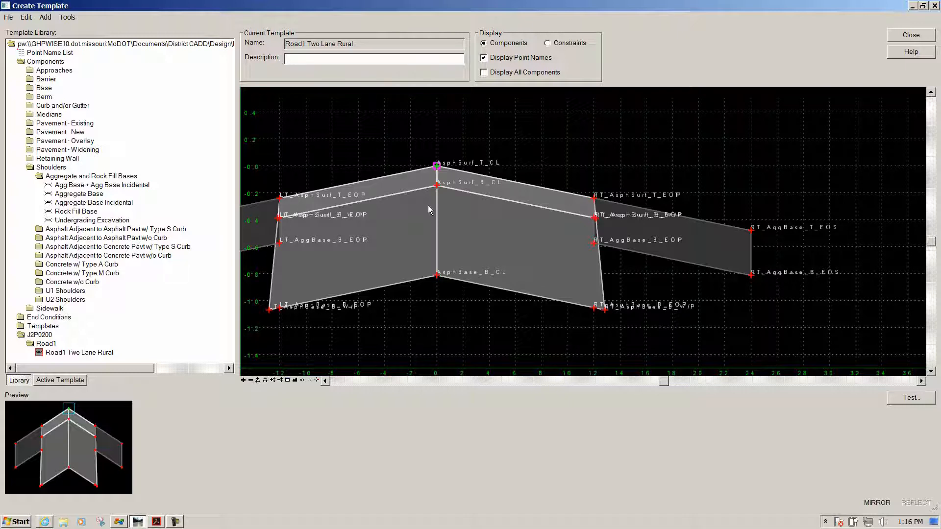
scroll(611, 231, up, 4)
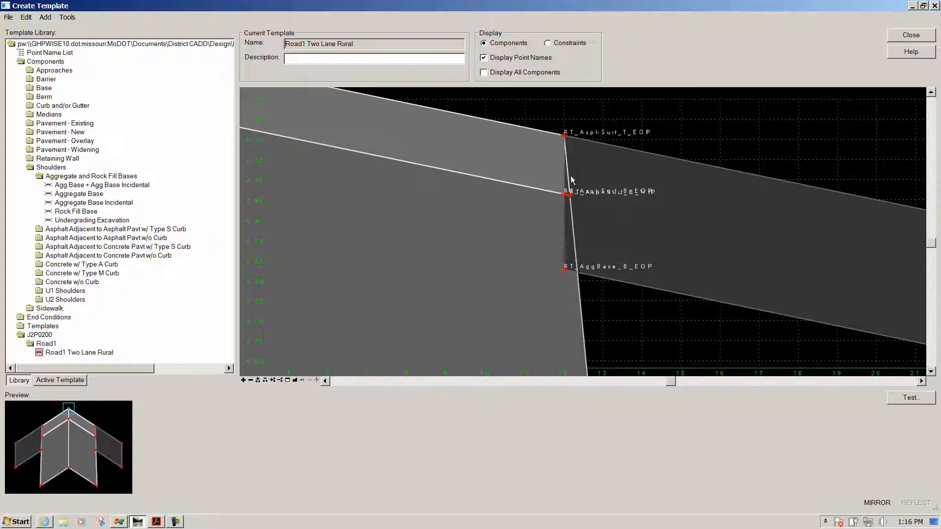
mouse_move(559, 275)
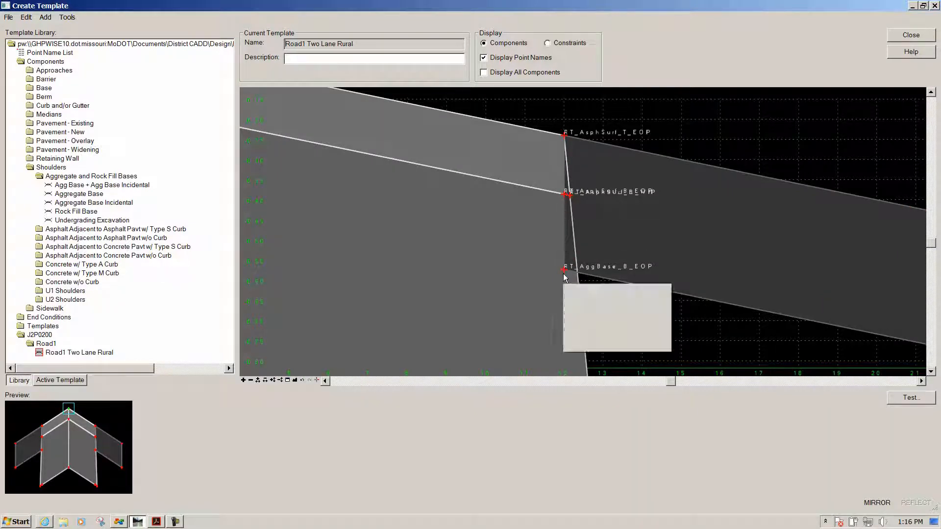
scroll(522, 251, down, 3)
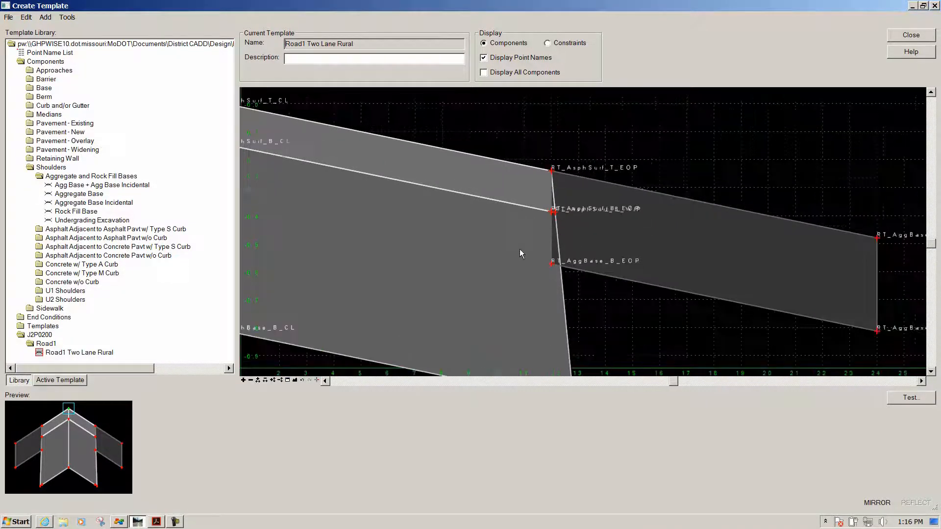
scroll(530, 205, down, 1)
scroll(541, 271, up, 1)
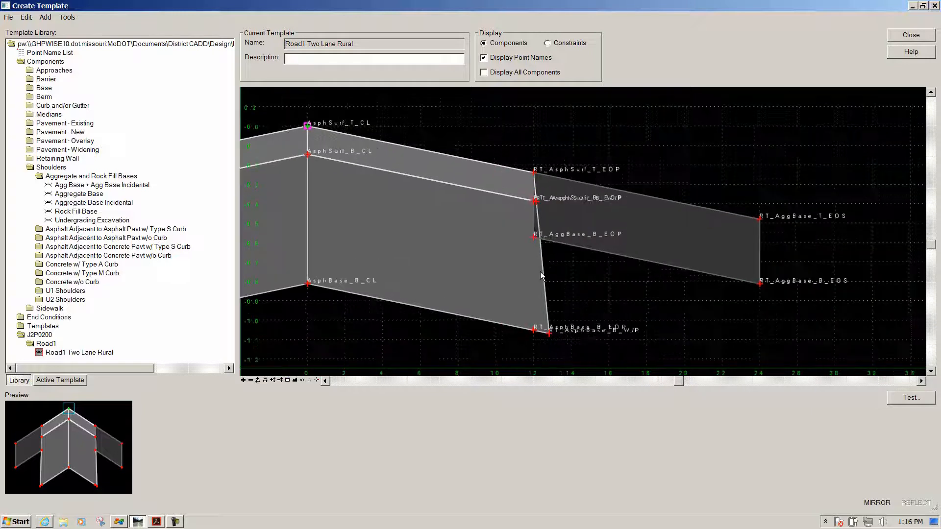
double_click(533, 238)
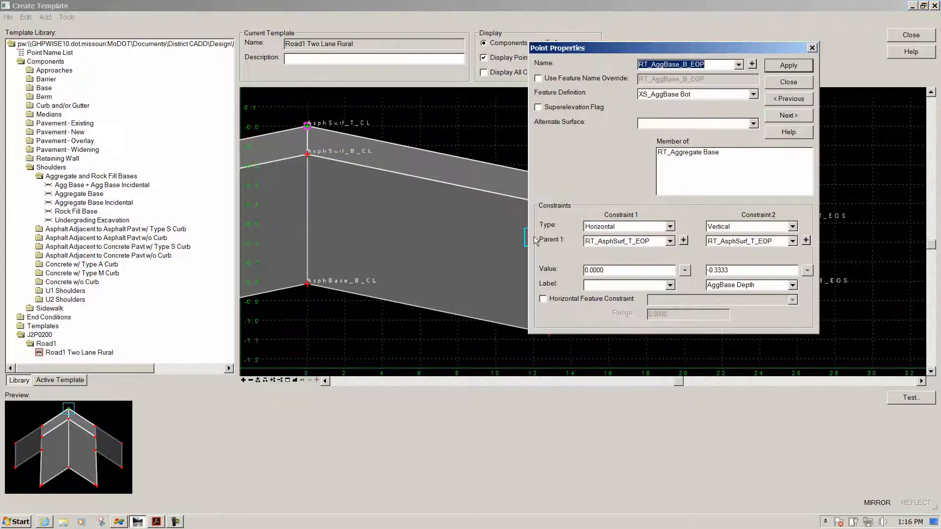
drag(662, 47, 264, 74)
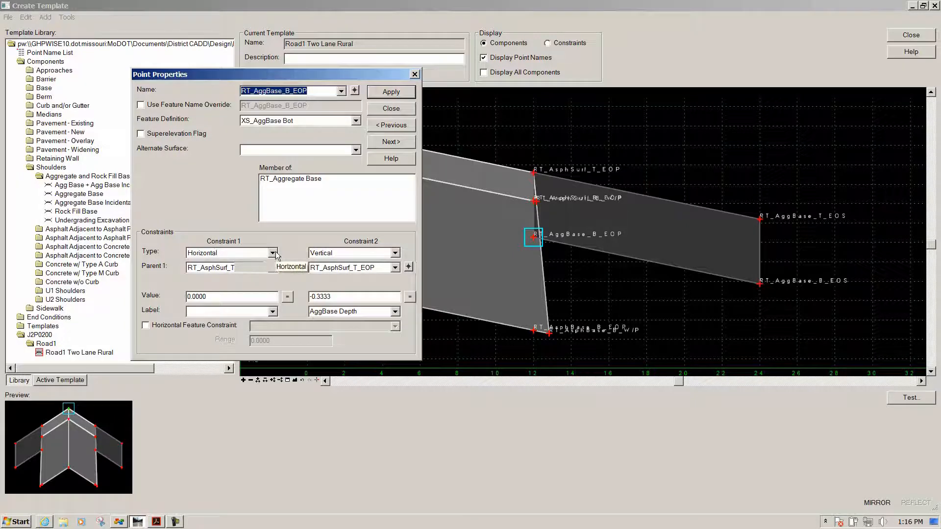
click(252, 254)
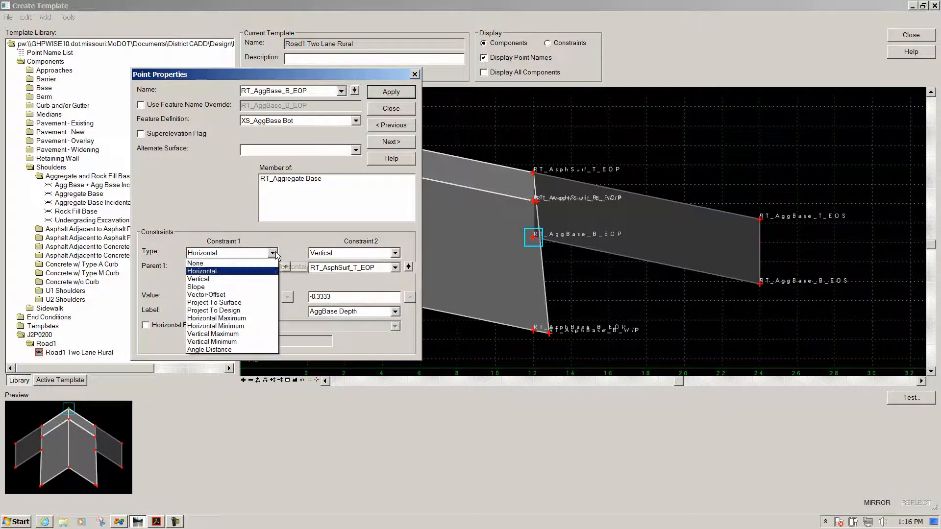
click(246, 295)
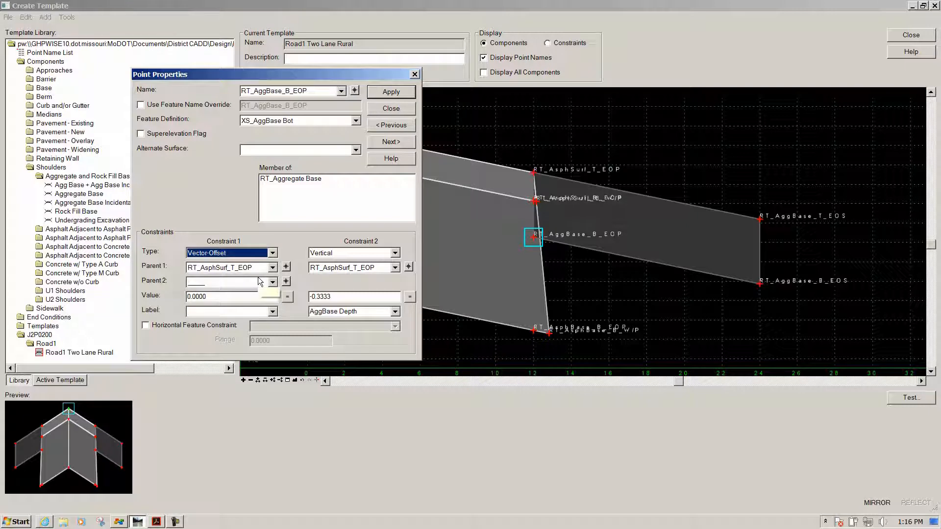
Step: Set the vector offset's parents to RT_AsphSurf_T_EOP and RT_AsphBase_B_W/P with a value of 0, and apply the change
click(287, 267)
click(534, 173)
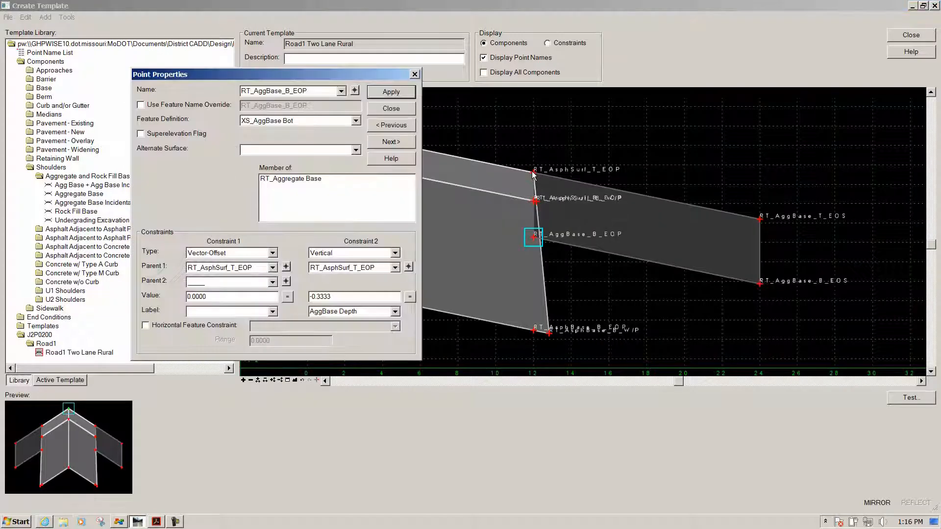
click(285, 282)
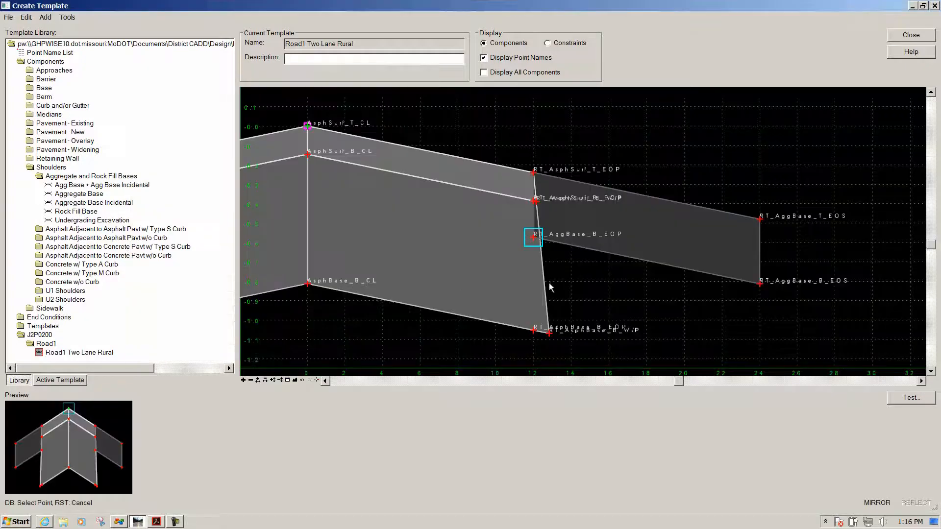
click(548, 337)
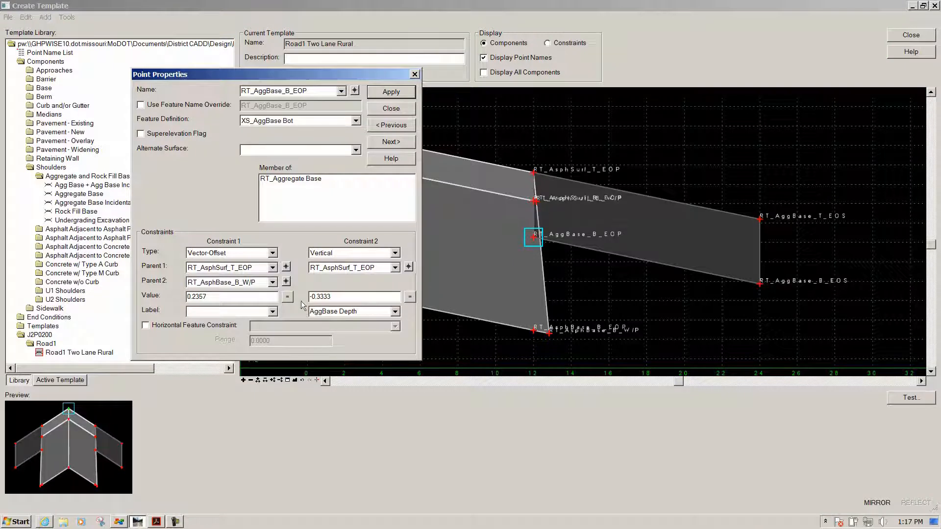
drag(225, 301, 179, 303)
text(0)
click(387, 92)
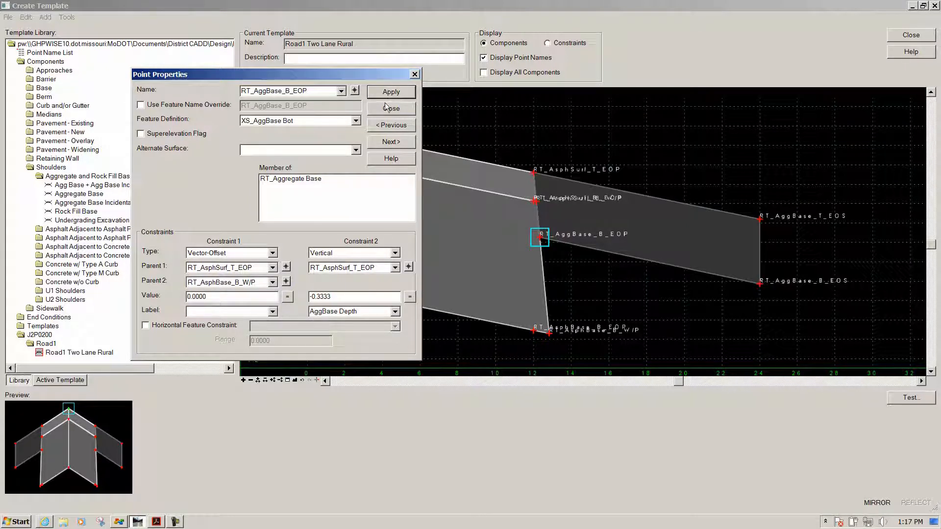
click(388, 108)
Step: Delete the horizontal constraint from the left shoulder point LT_AggBase_B_EOP
scroll(681, 216, down, 5)
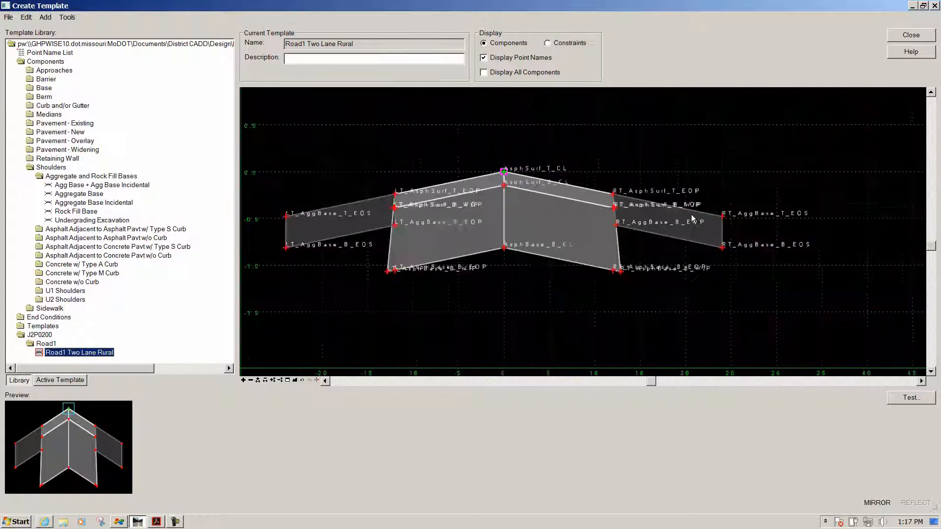
scroll(421, 215, up, 3)
scroll(431, 216, up, 2)
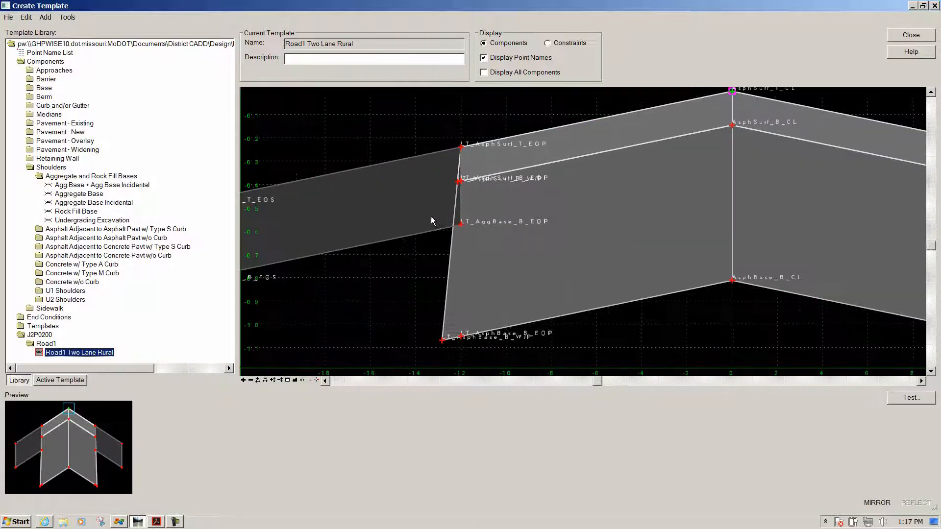
scroll(478, 222, up, 2)
scroll(480, 221, down, 1)
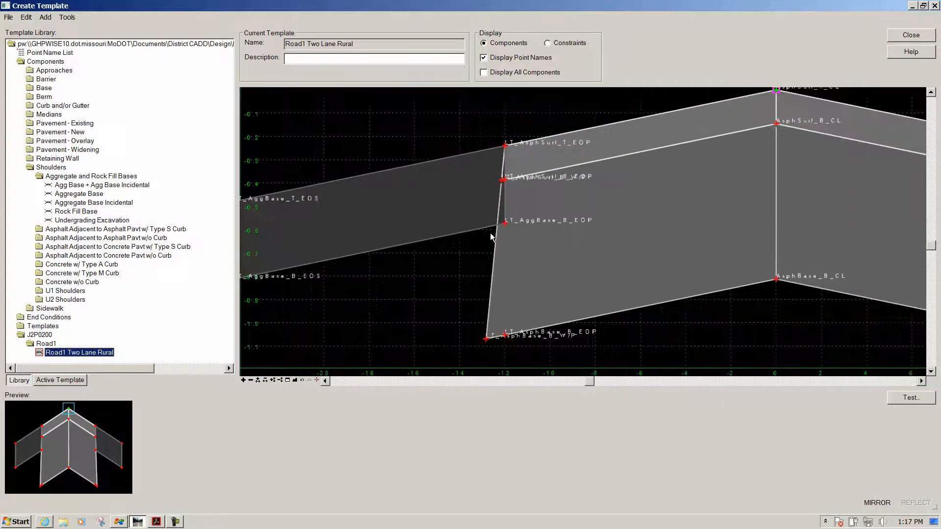
right_click(505, 224)
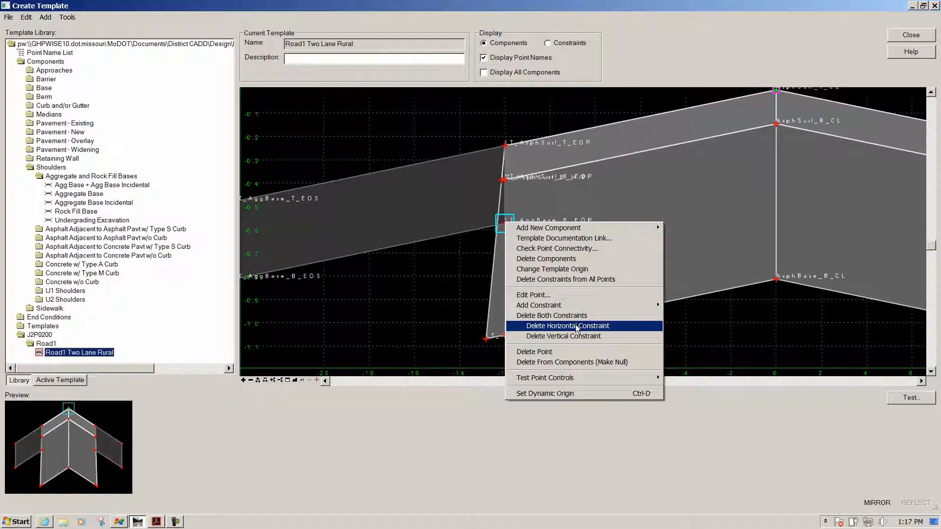
click(577, 326)
Step: Add a vector offset constraint of 0 to LT_AggBase_B_EOP, using LT_AsphSurf_T_EOP and LT_AsphBase_B_W/P as parents
right_click(505, 223)
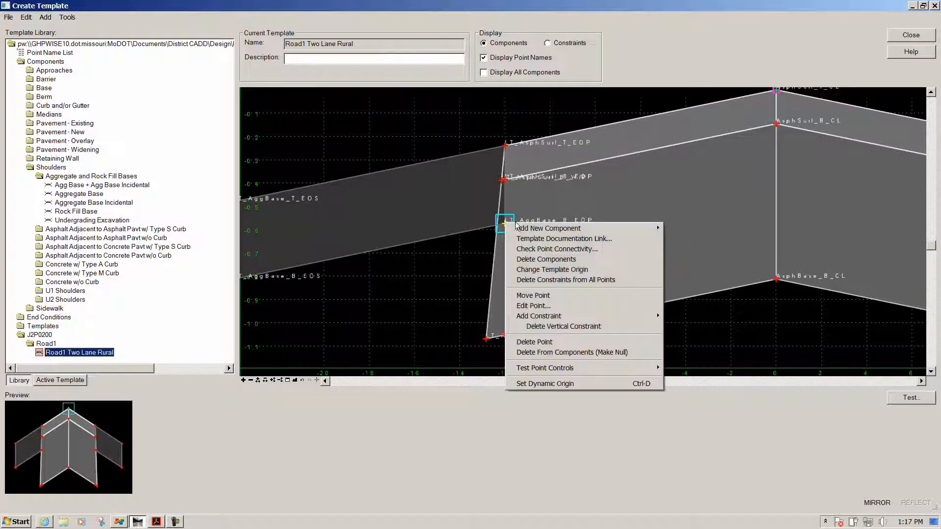
mouse_move(562, 319)
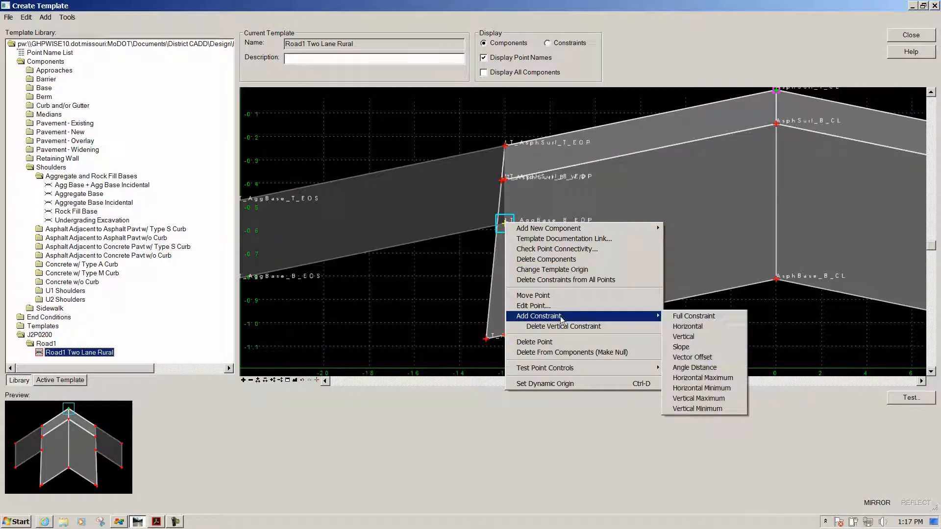
click(709, 359)
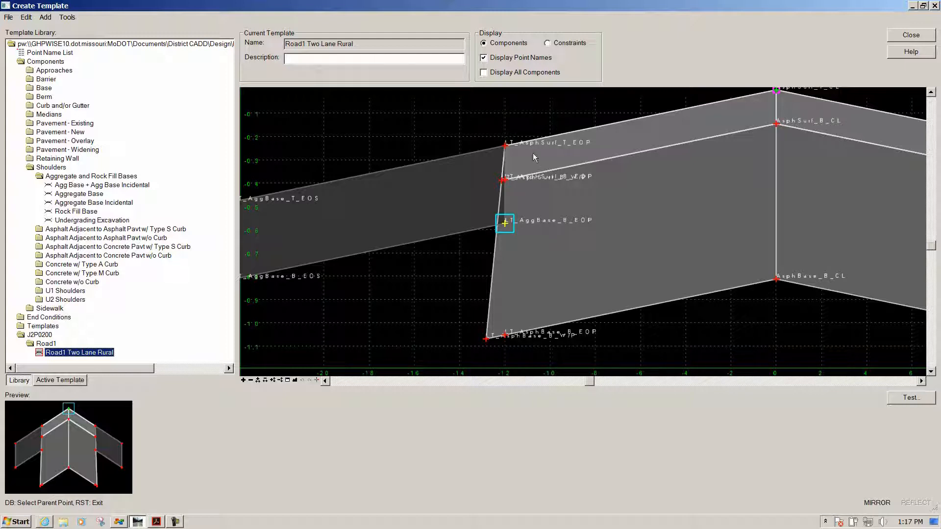
click(504, 146)
click(485, 339)
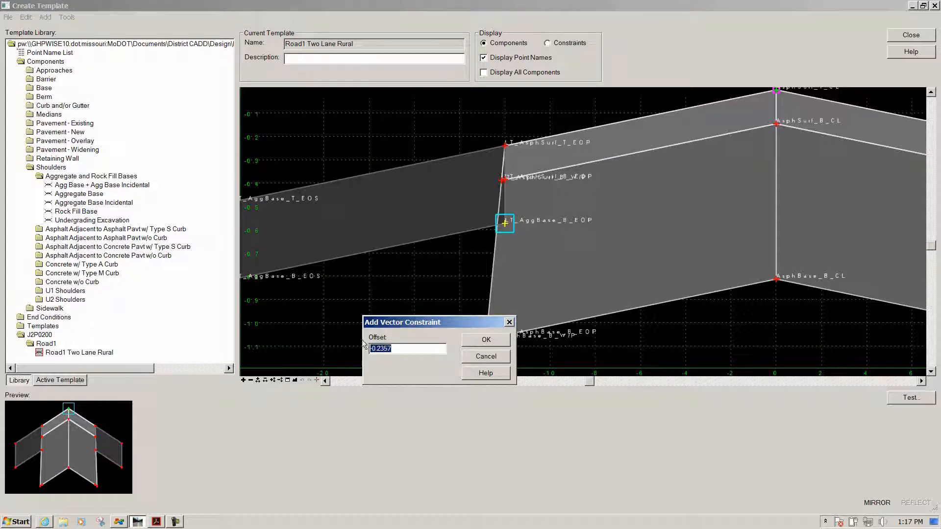
text(0)
click(497, 341)
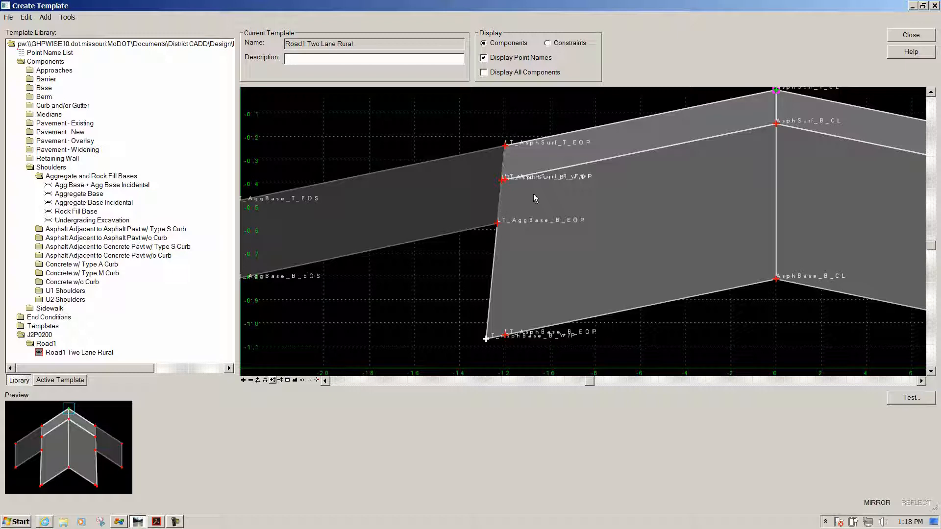
Step: Merge the left and right asphalt base pavement components along their shared centerline edge
scroll(632, 200, down, 2)
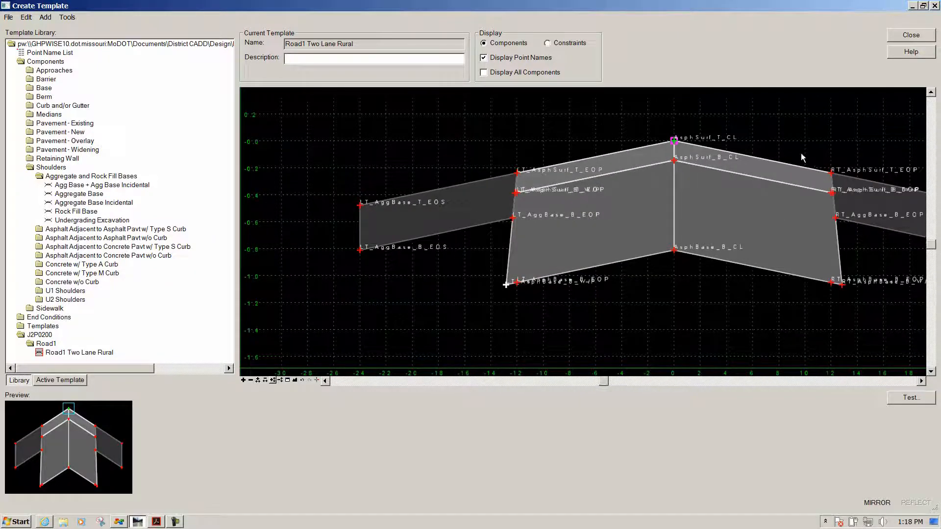
scroll(801, 153, up, 3)
scroll(596, 130, down, 1)
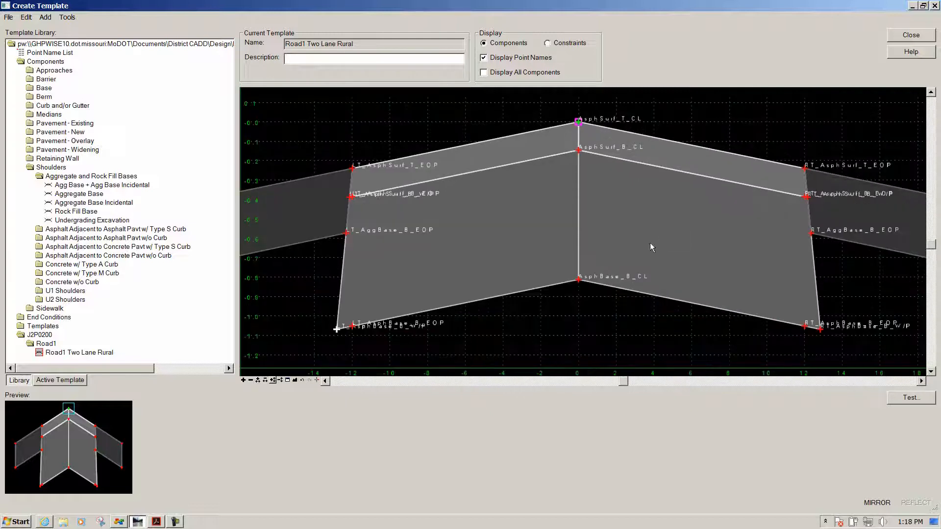
scroll(650, 243, up, 1)
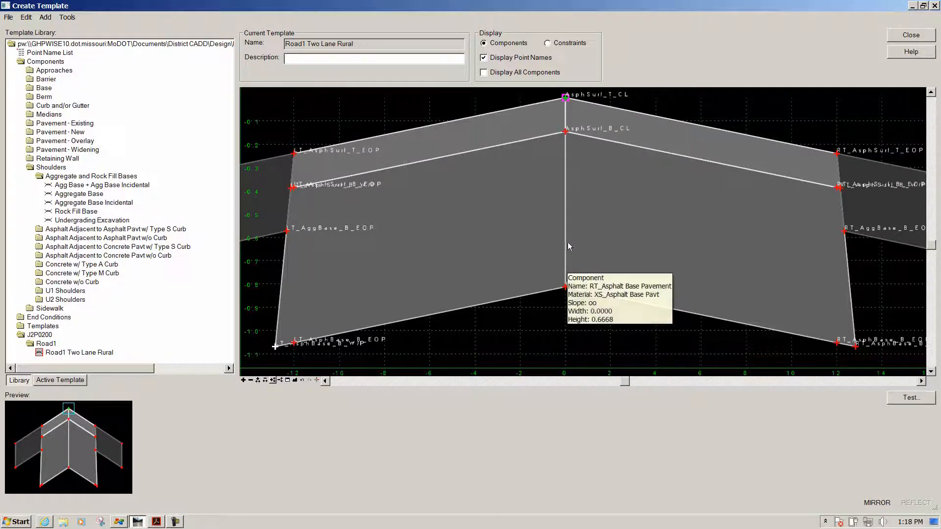
right_click(565, 198)
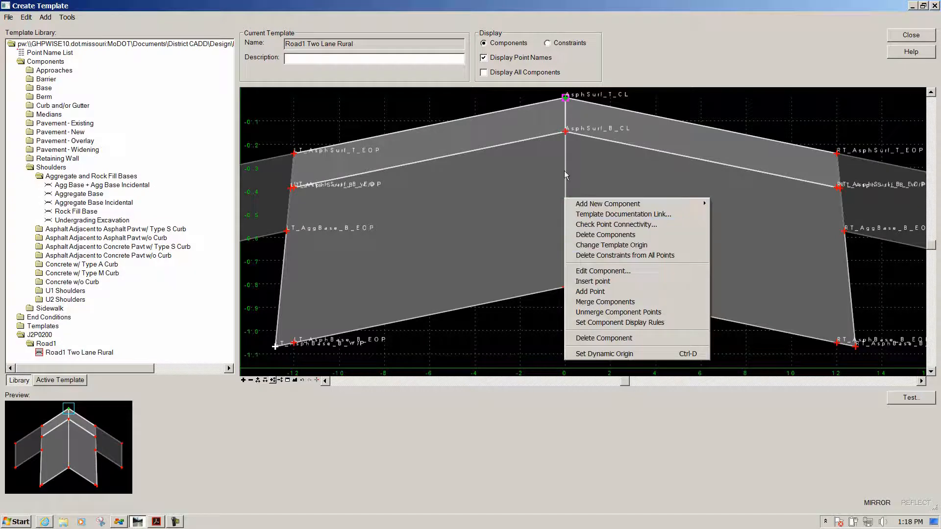
click(589, 302)
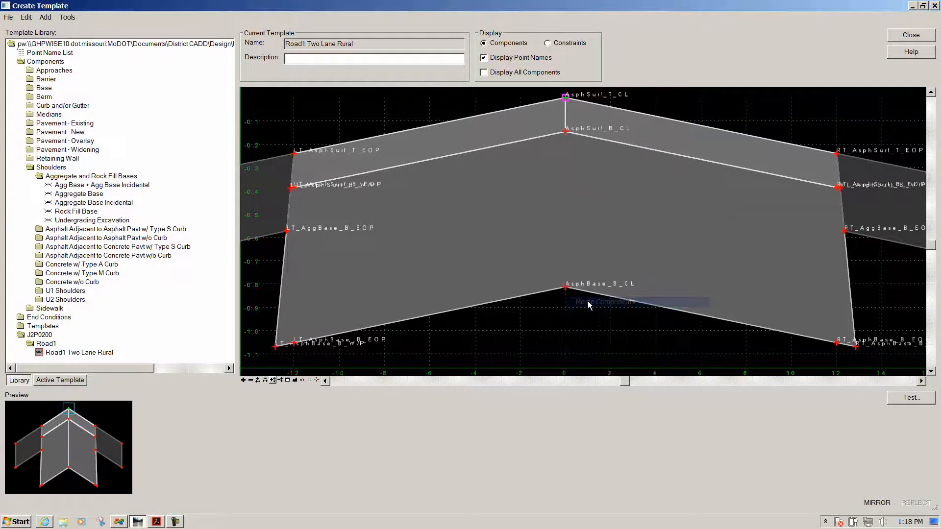
Step: Merge the left and right asphalt surface components at the edge between AsphSurf_T_CL and AsphSurf_B_CL
right_click(566, 109)
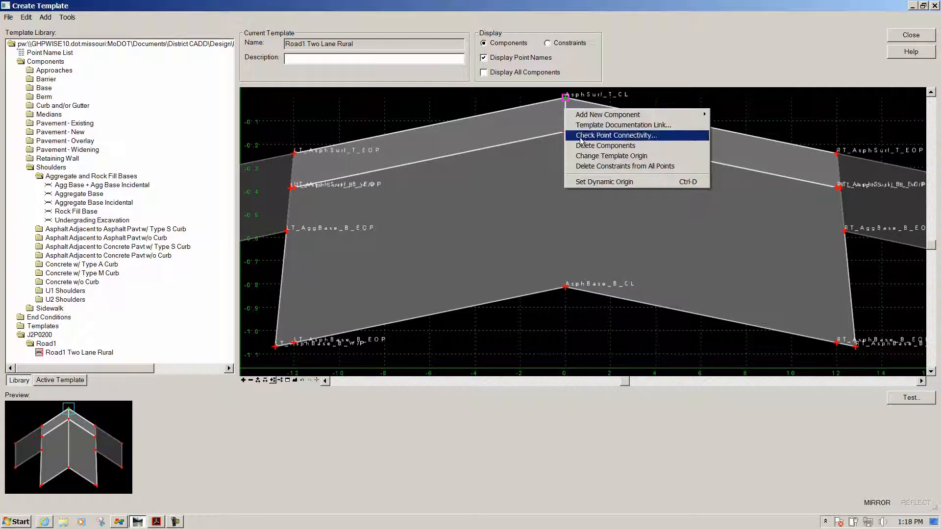
click(524, 120)
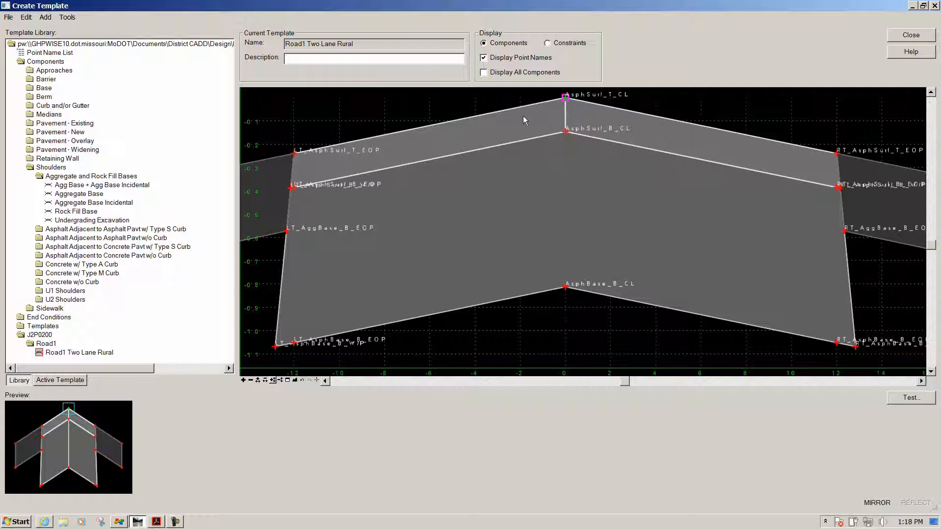
scroll(564, 116, up, 2)
right_click(562, 113)
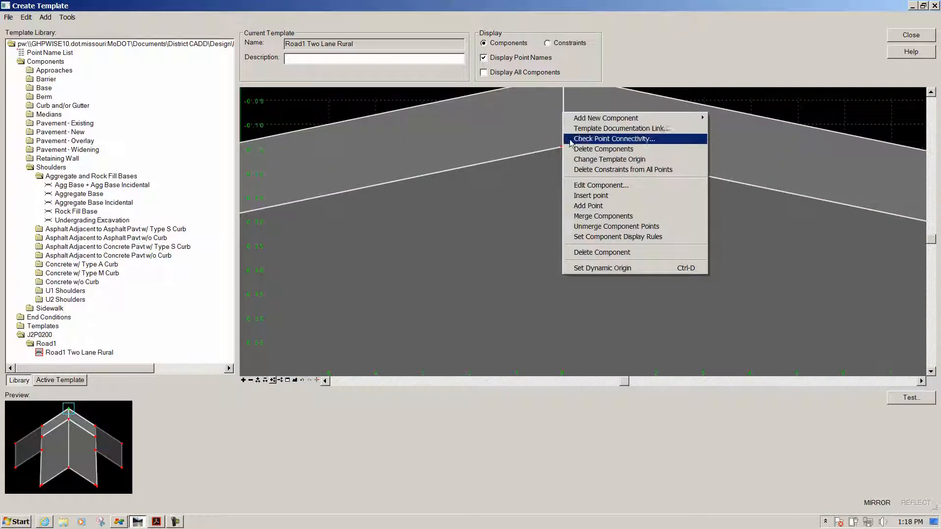
click(603, 216)
Step: Collapse the Components folder in the template library
scroll(517, 182, down, 3)
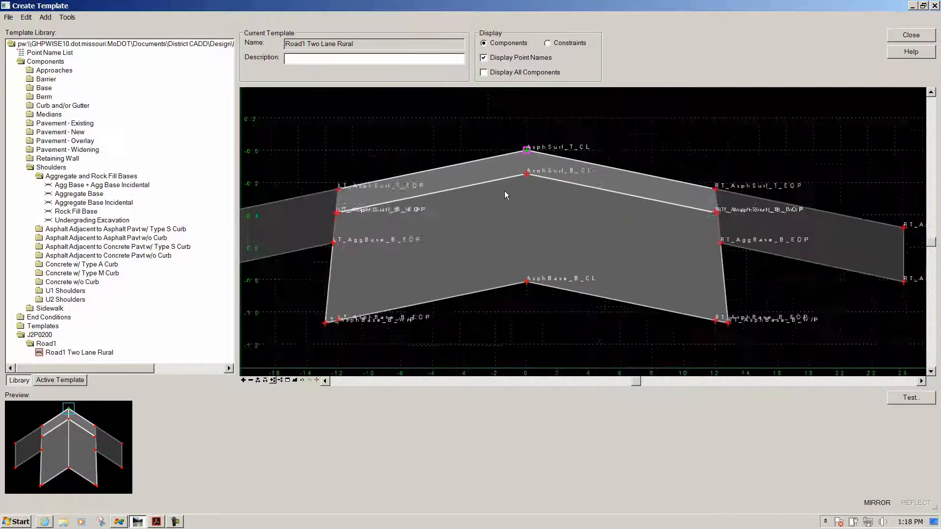
scroll(507, 194, down, 1)
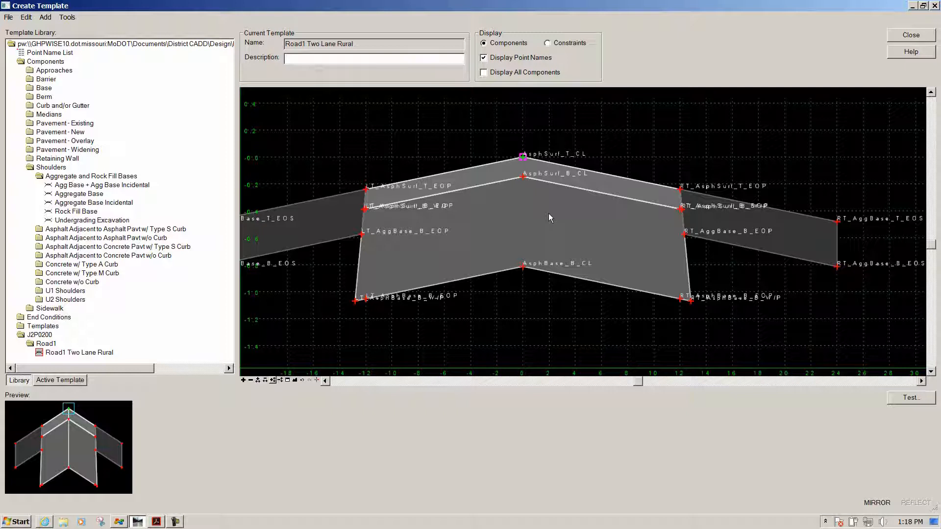
click(295, 380)
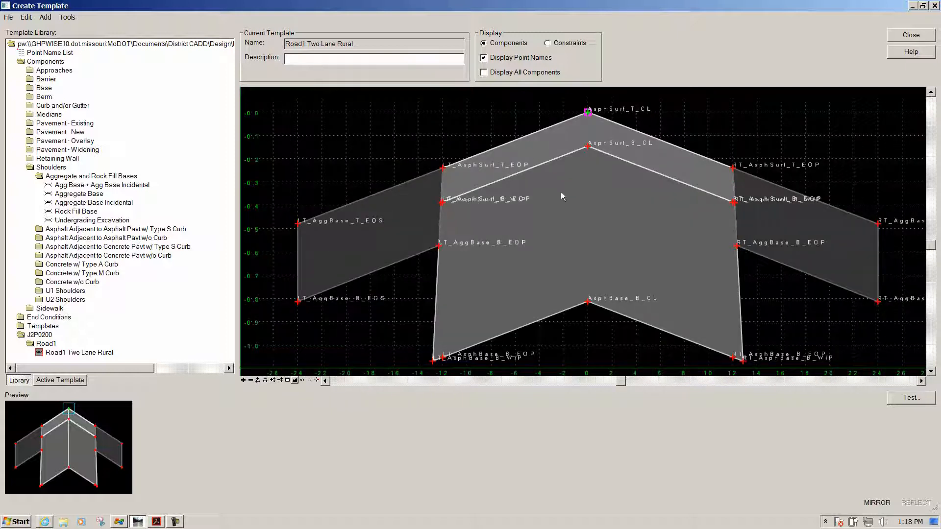
scroll(573, 195, down, 1)
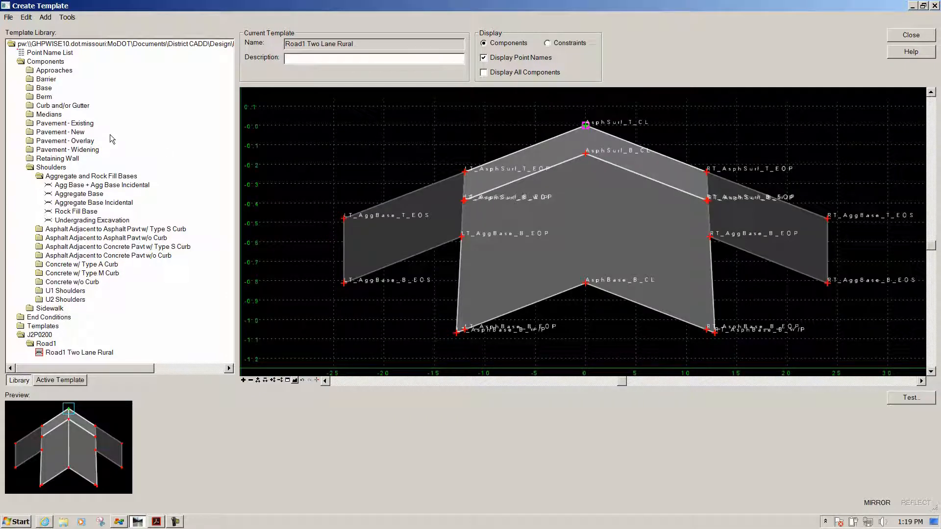
double_click(19, 63)
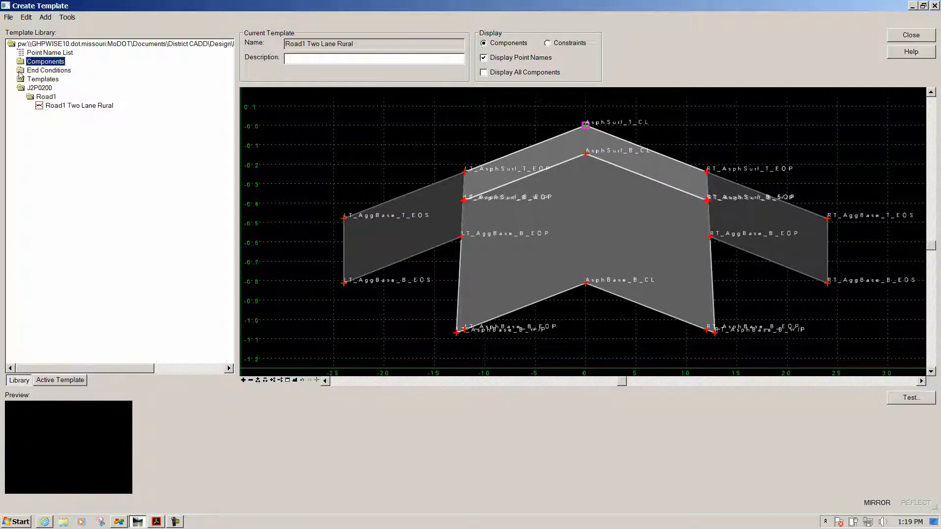
Step: Open the Ditch 1 template from the Ditches end conditions to examine its foreslope, ditch bottom and backslope geometry
double_click(21, 72)
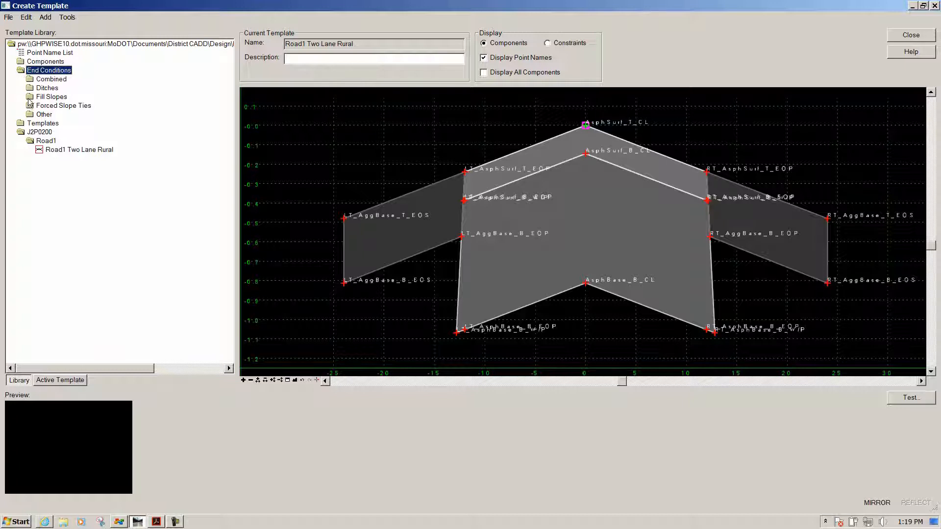
double_click(29, 89)
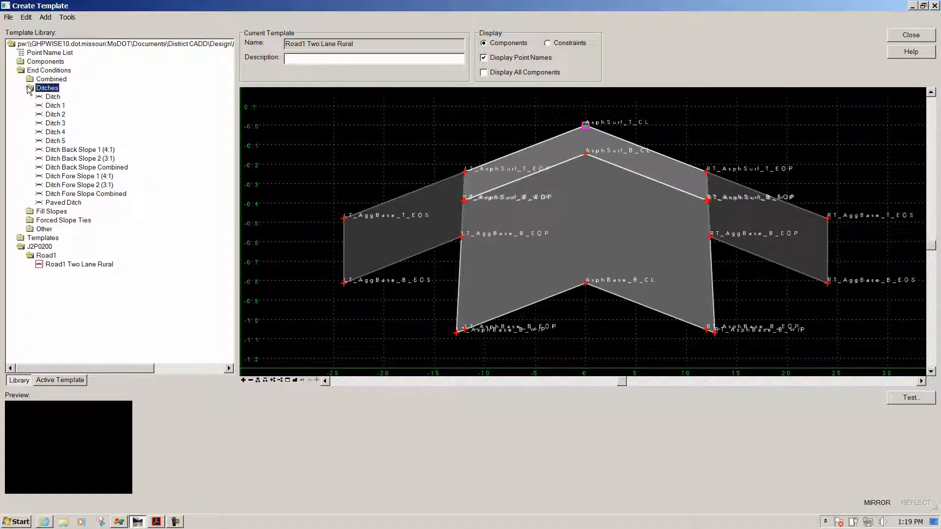
double_click(56, 106)
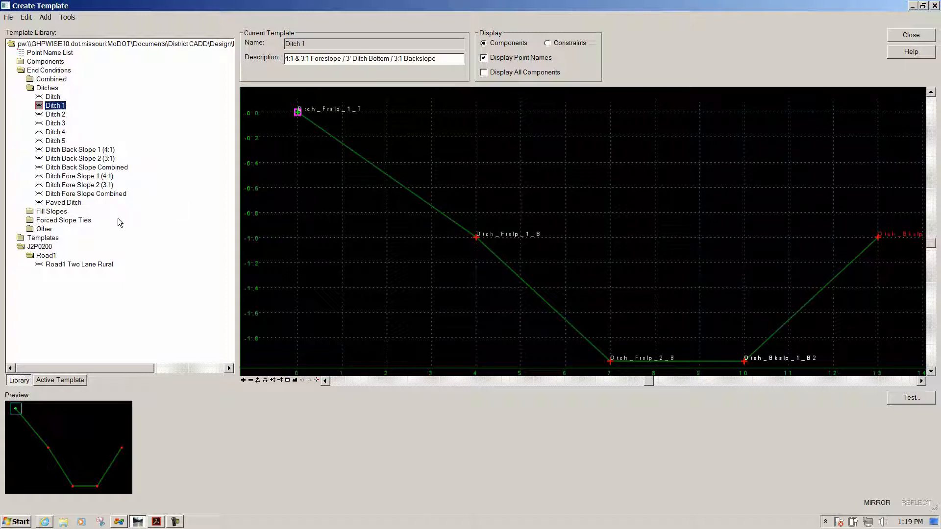
Step: Reopen Road1 Two Lane Rural and attach the Ditch 1 end condition, mirrored, at the RT_AggBase_T_EOS shoulder point
double_click(69, 264)
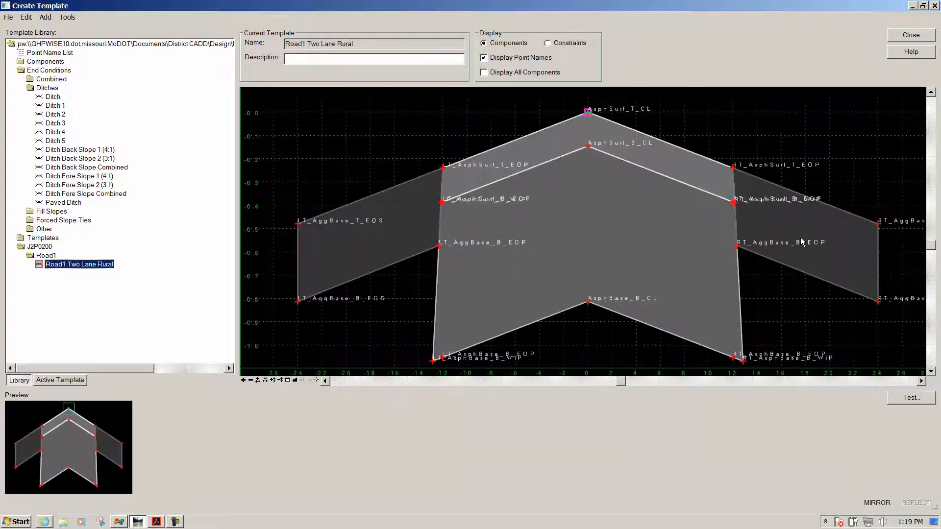
scroll(595, 207, down, 1)
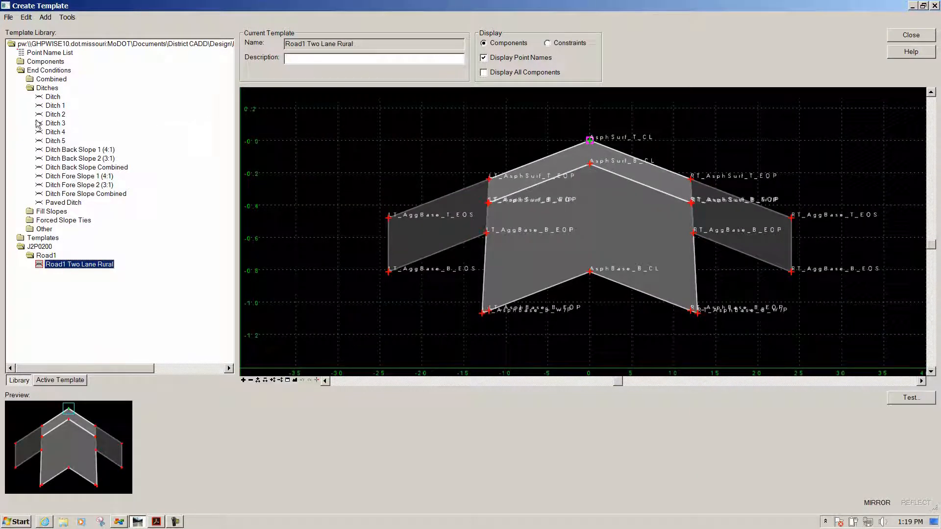
drag(48, 108, 791, 220)
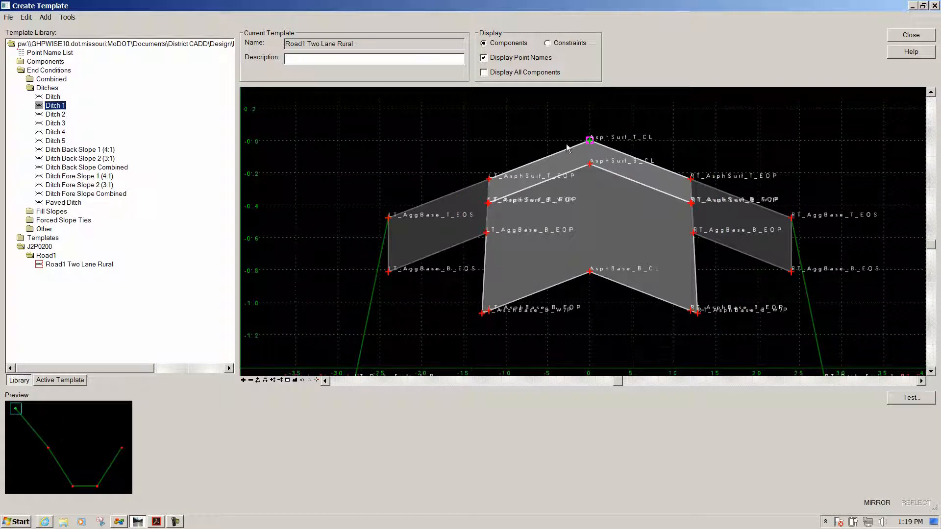
click(294, 381)
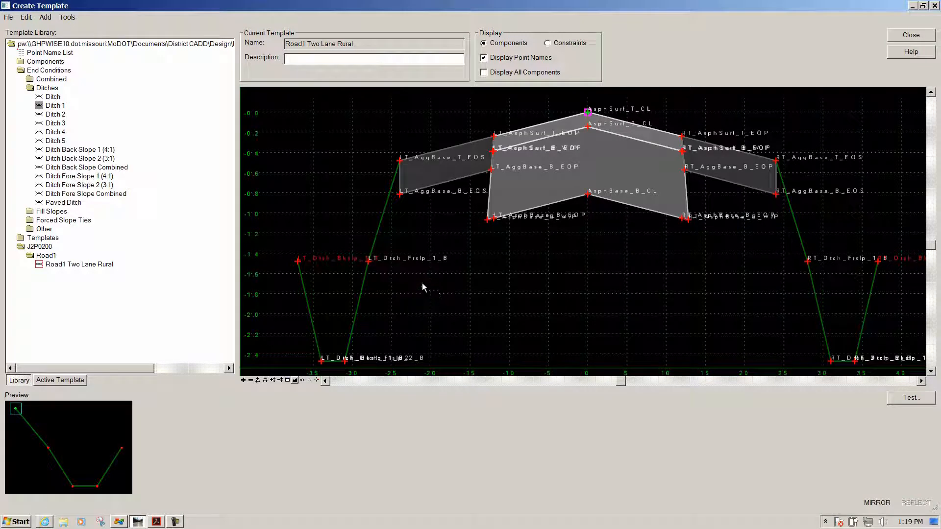
Step: Attach the Fill Slope Combined end condition from the Fill Slopes folder, mirrored, at the RT_AggBase_T_EOS shoulder point
double_click(33, 89)
double_click(31, 97)
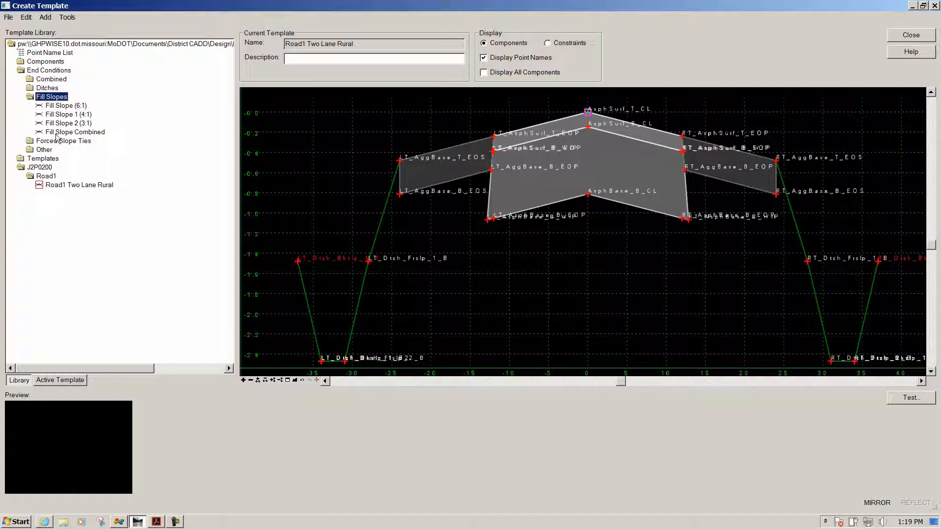
click(84, 133)
drag(84, 137, 777, 165)
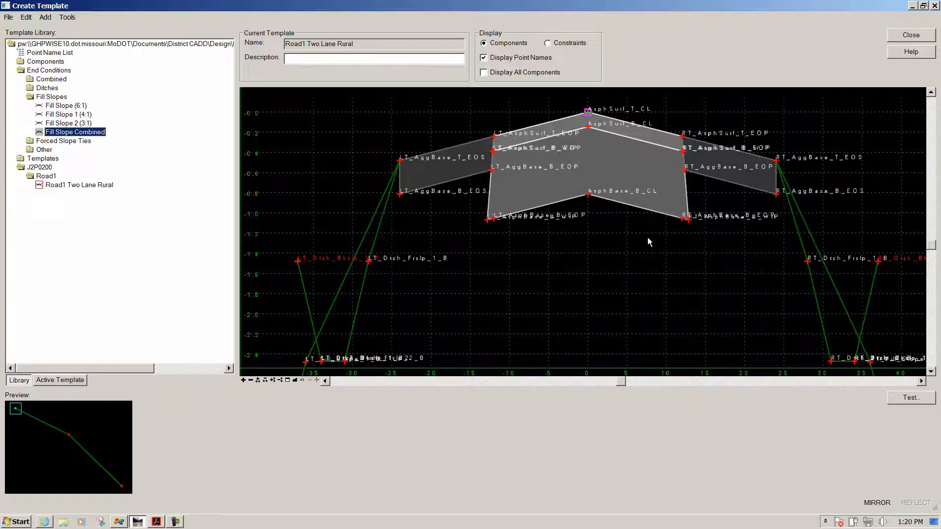
scroll(646, 236, down, 3)
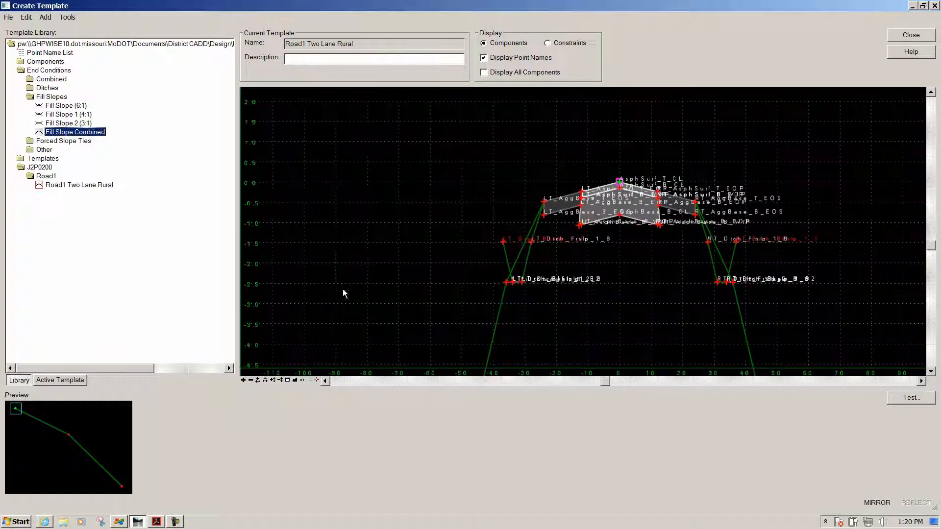
click(294, 380)
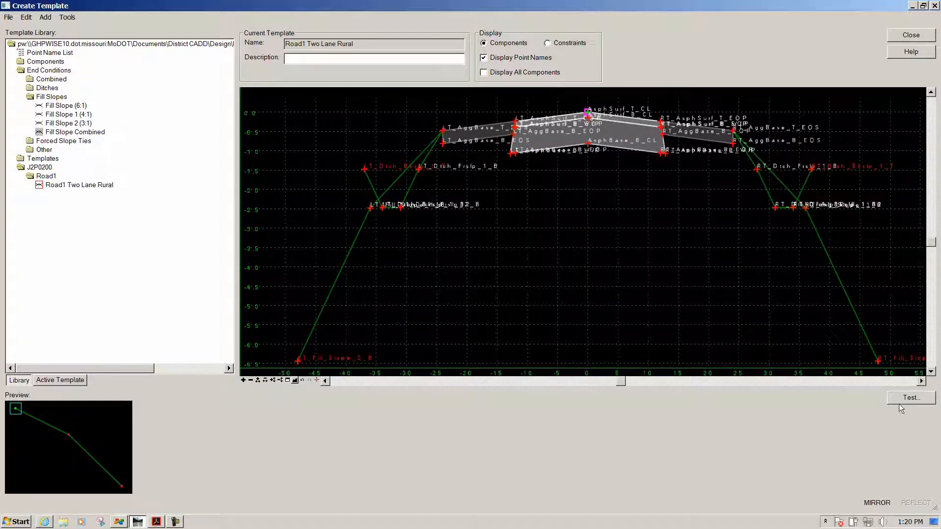
Step: Test the template's end conditions by drawing the active terrain surface at 0.00% slope across the section, and close the test
click(911, 399)
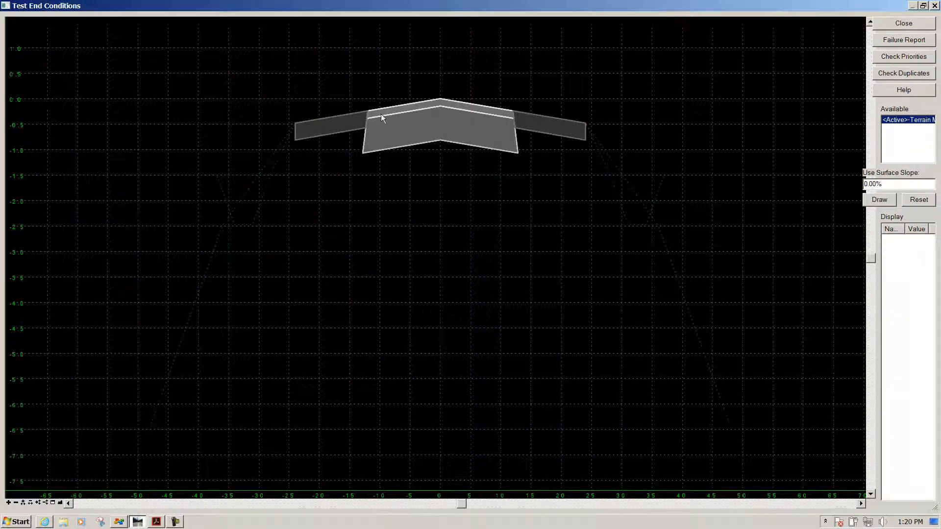
click(879, 200)
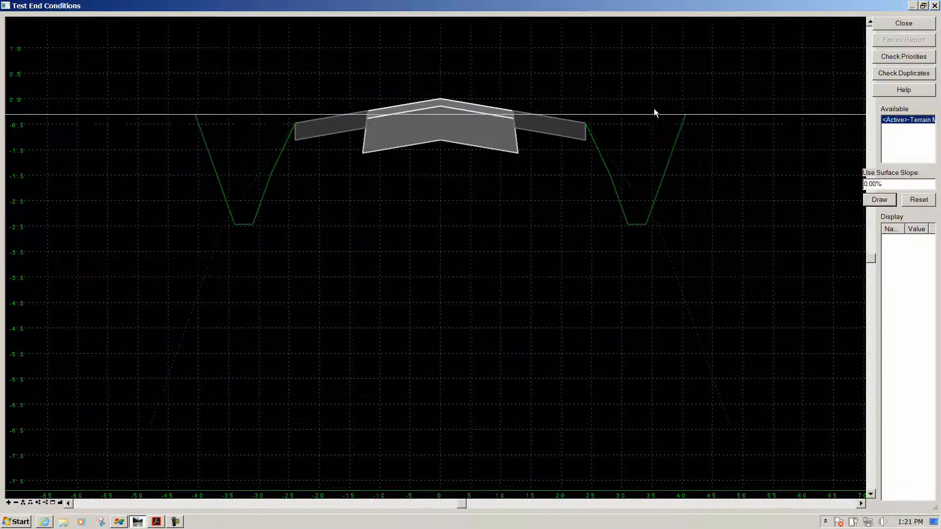
click(494, 81)
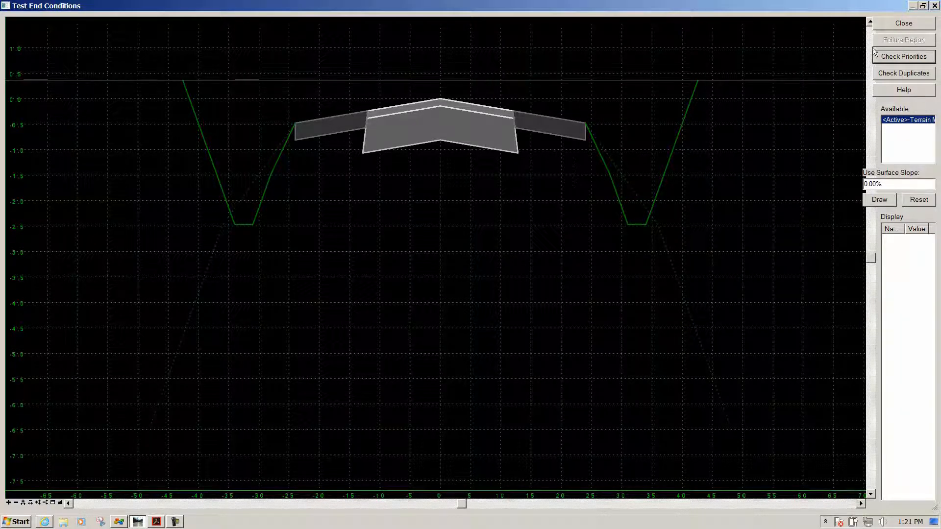
click(895, 24)
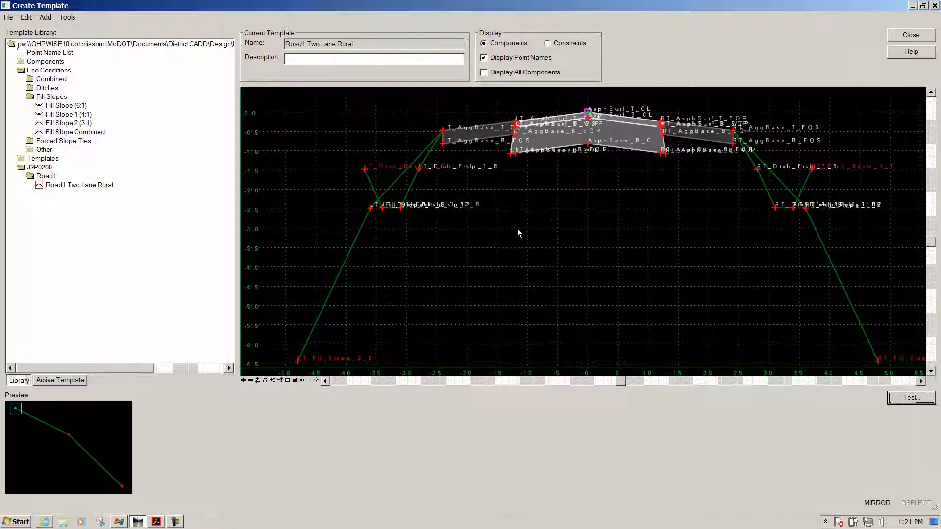